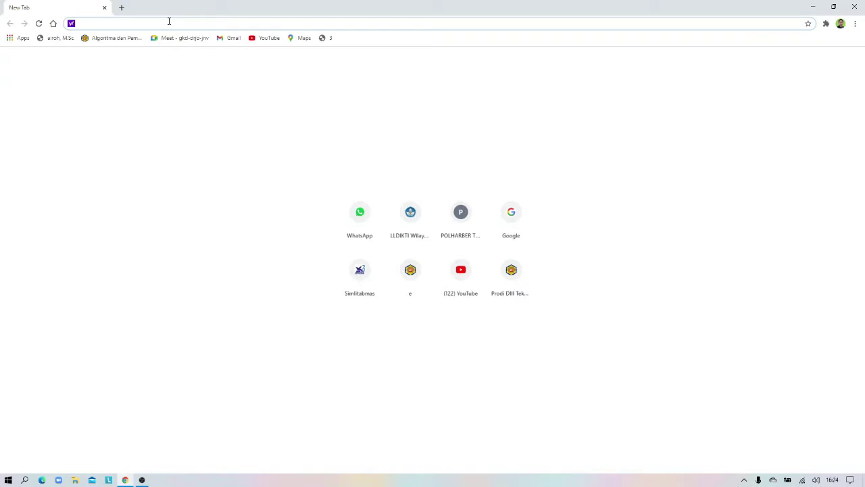
Step: Go to google.com and search for 'mendeley download'
type("go")
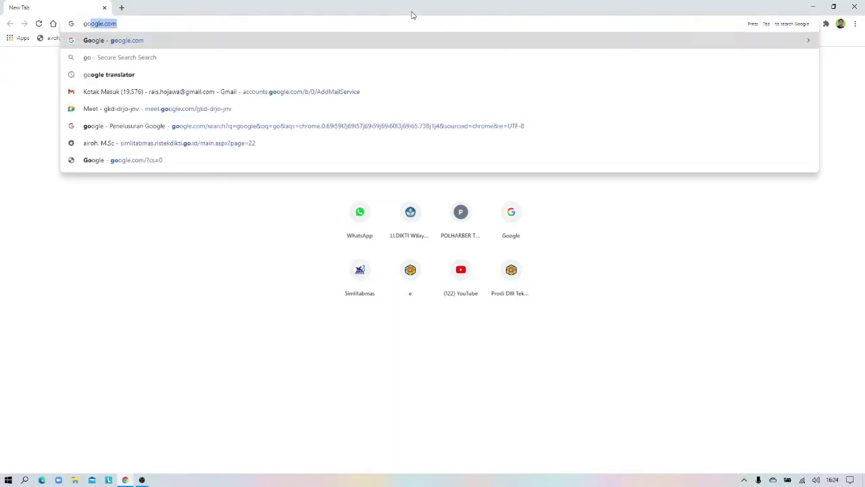
key("Return")
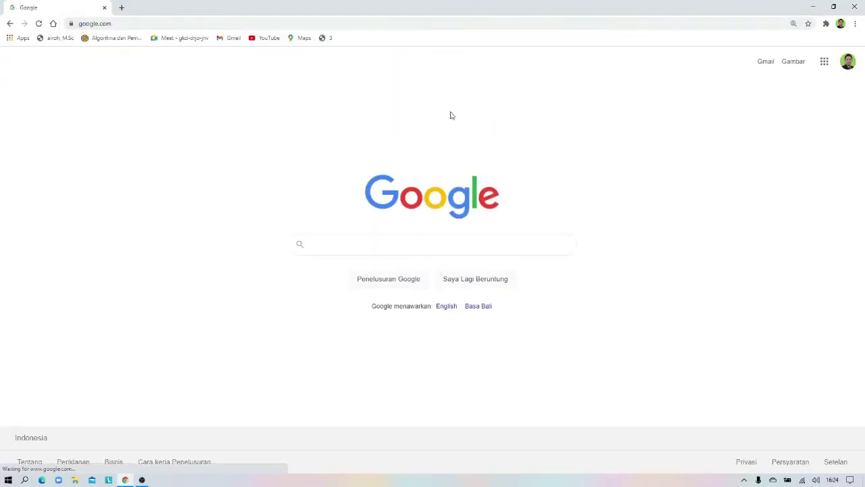
type("m")
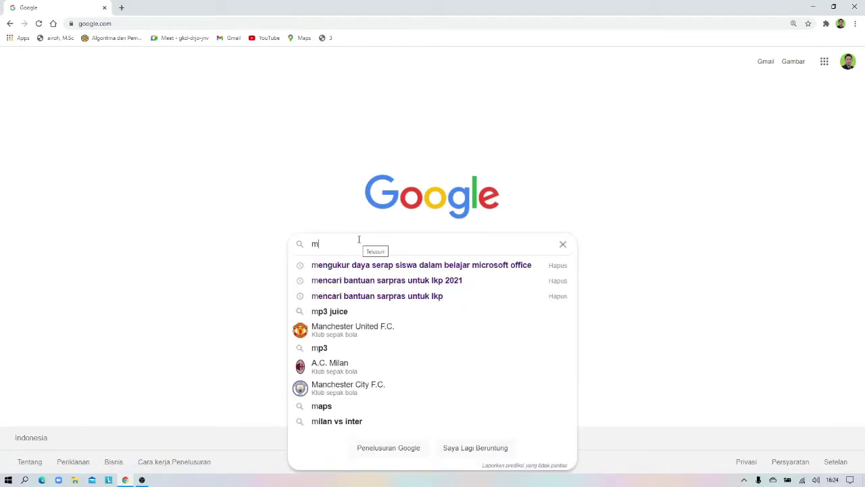
type("ende")
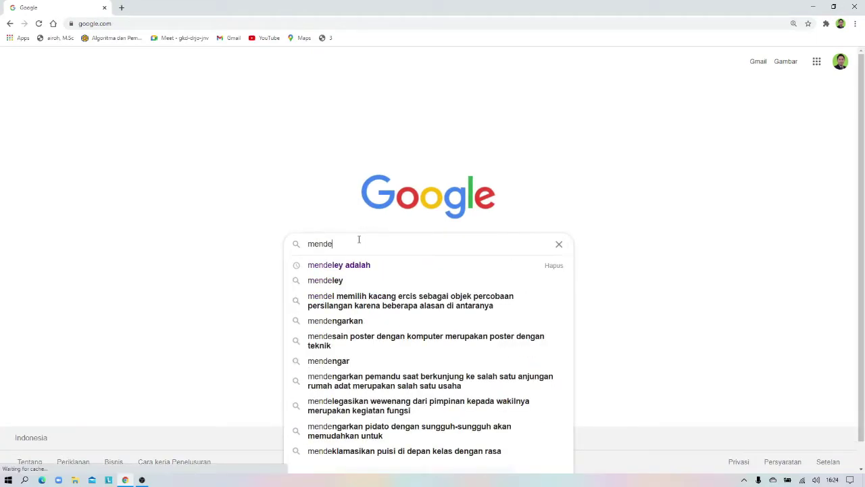
type("ley")
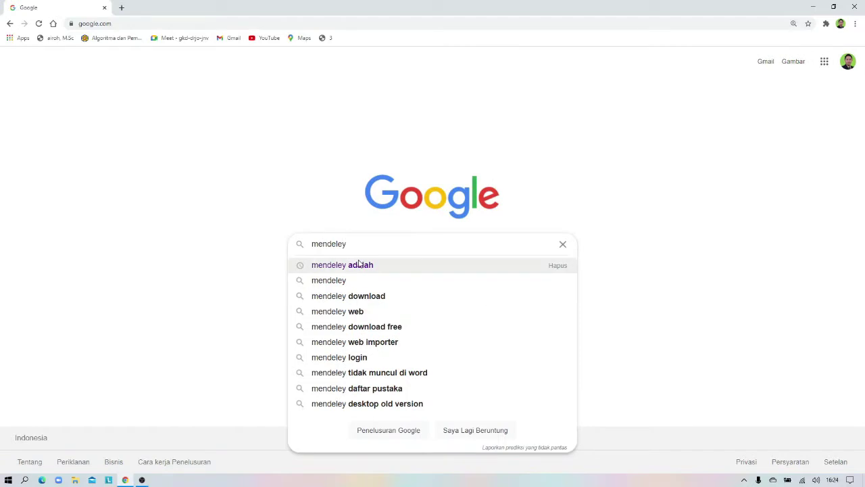
left_click(340, 297)
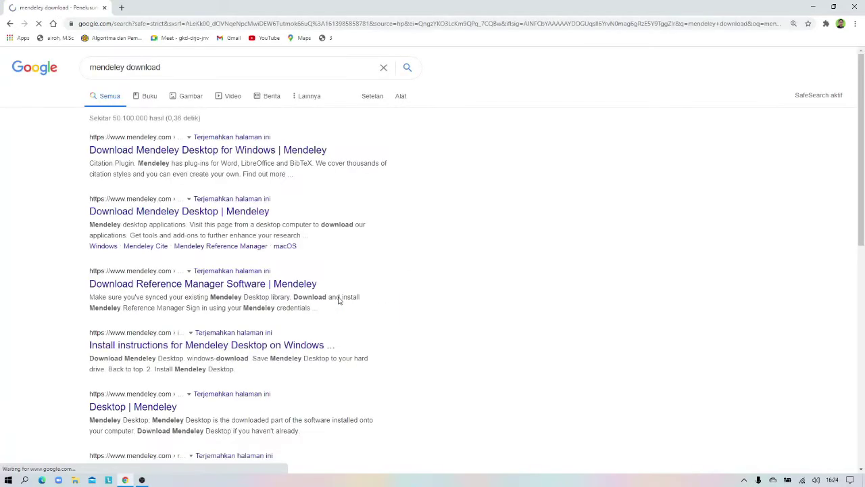
Step: Open the Mendeley Desktop for Windows page, accept cookies, and download the installer
left_click(200, 154)
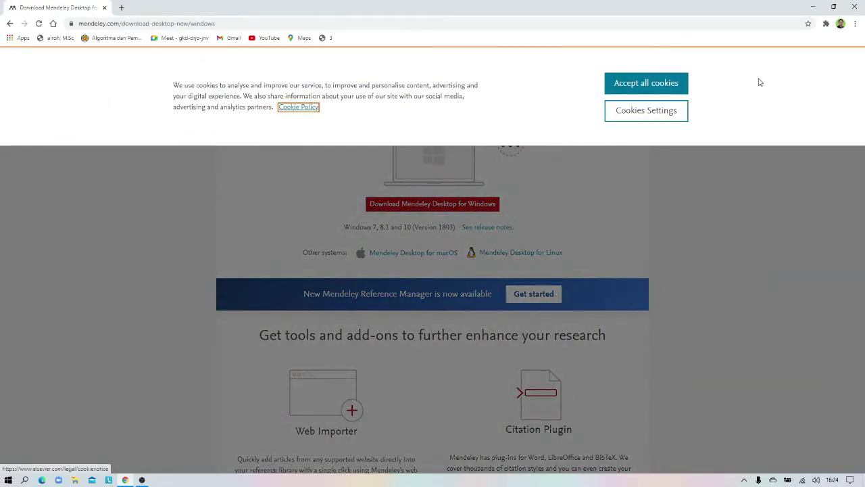
left_click(656, 89)
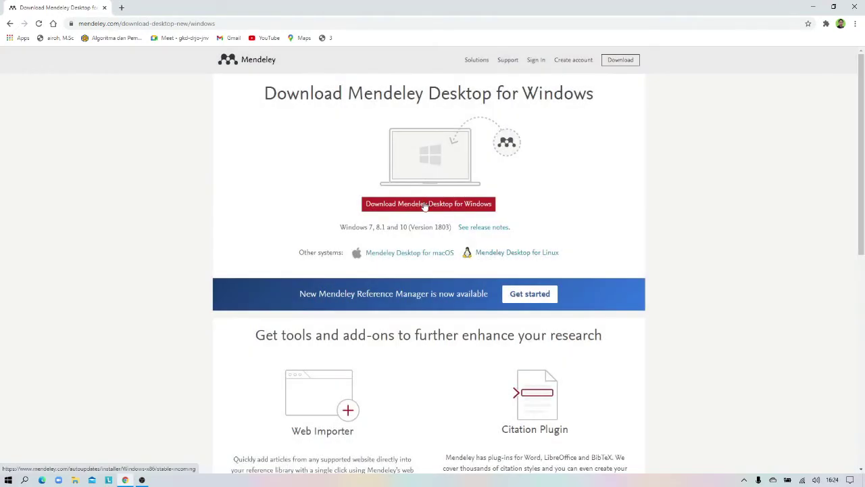
left_click(424, 205)
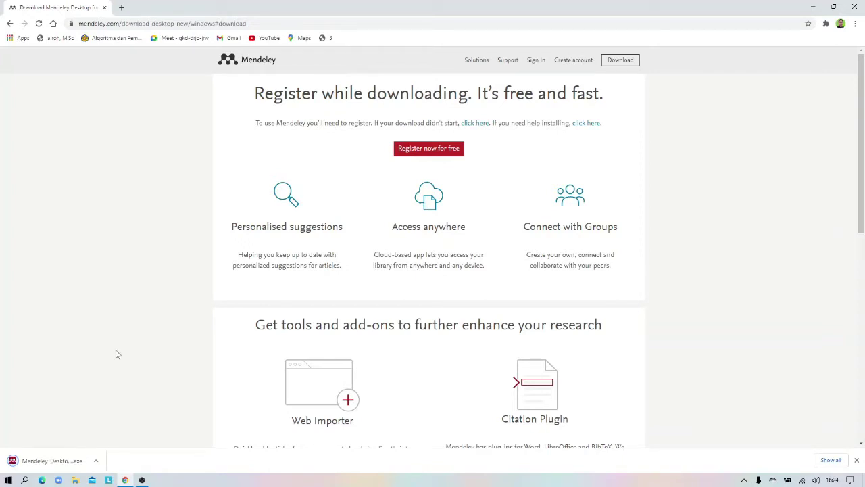
Step: Run the downloaded installer and install Mendeley Desktop with the default settings
right_click(50, 463)
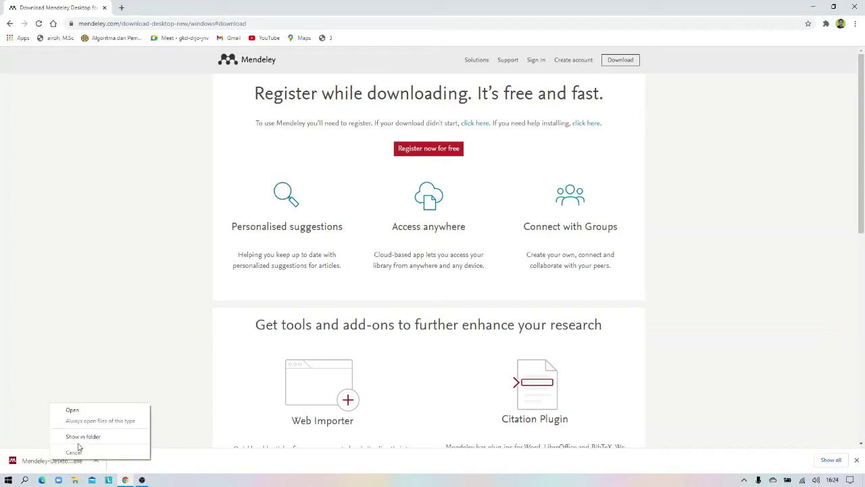
left_click(31, 467)
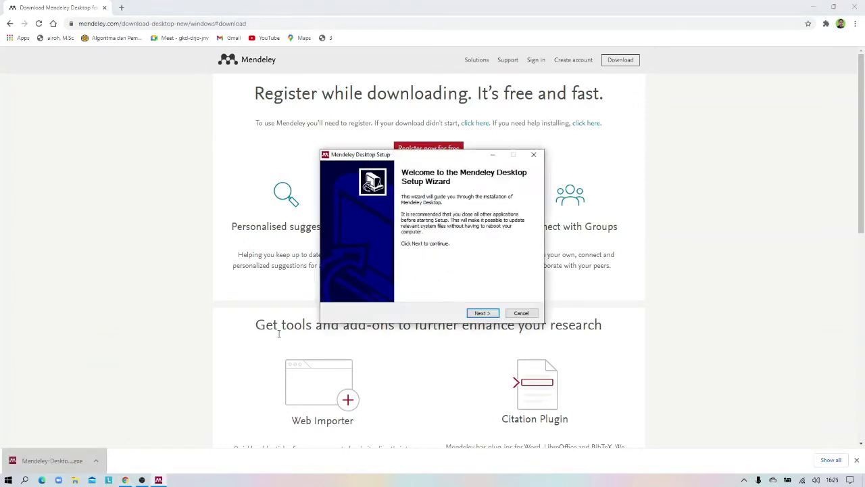
left_click(477, 314)
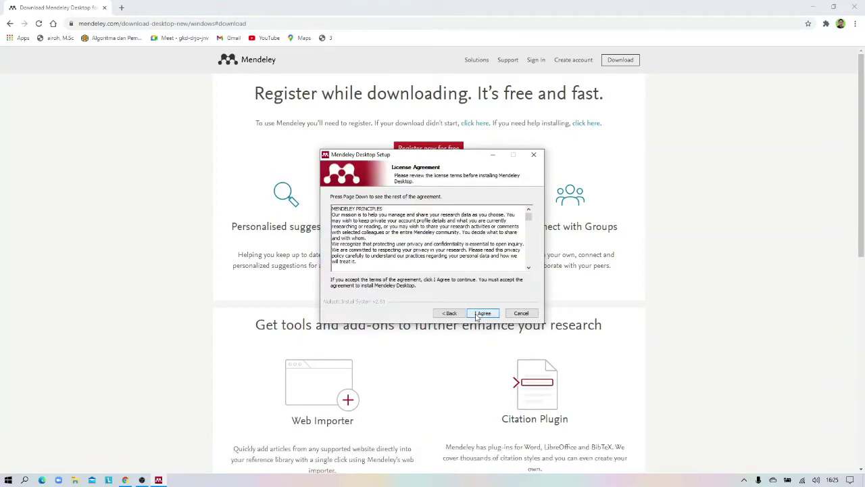
left_click(479, 315)
left_click(483, 315)
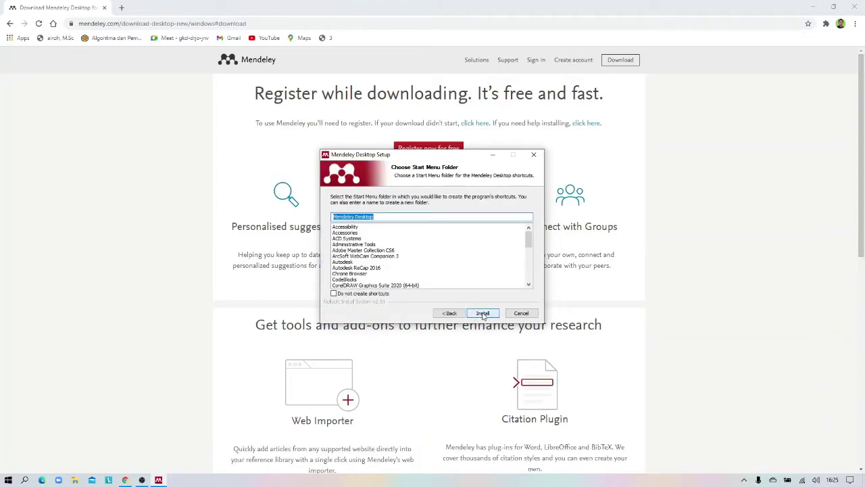
left_click(483, 314)
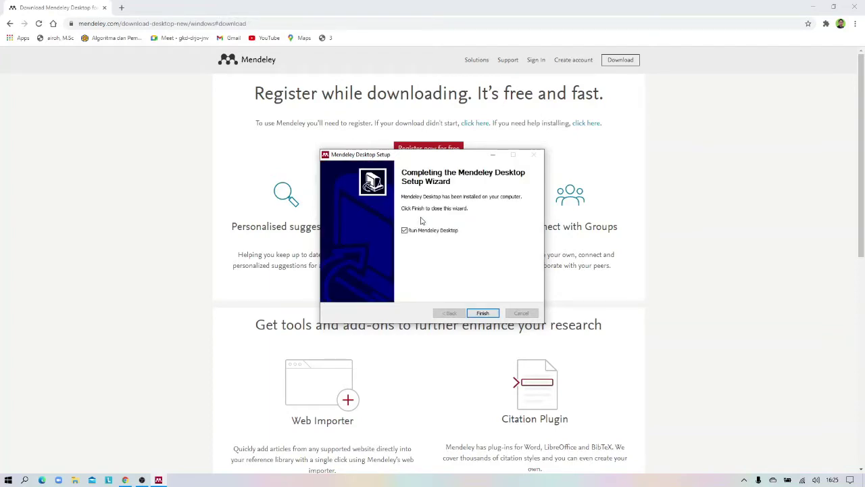
Step: Finish setup to launch Mendeley Desktop, then close it and Chrome
left_click(482, 314)
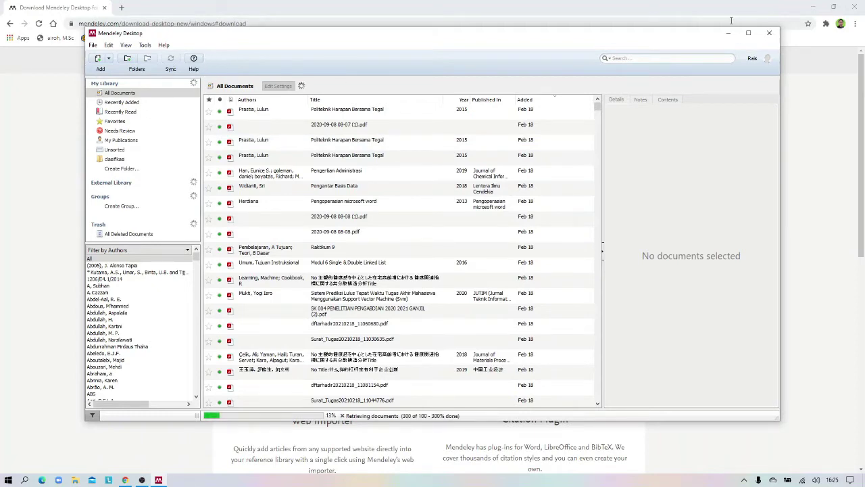
left_click(769, 33)
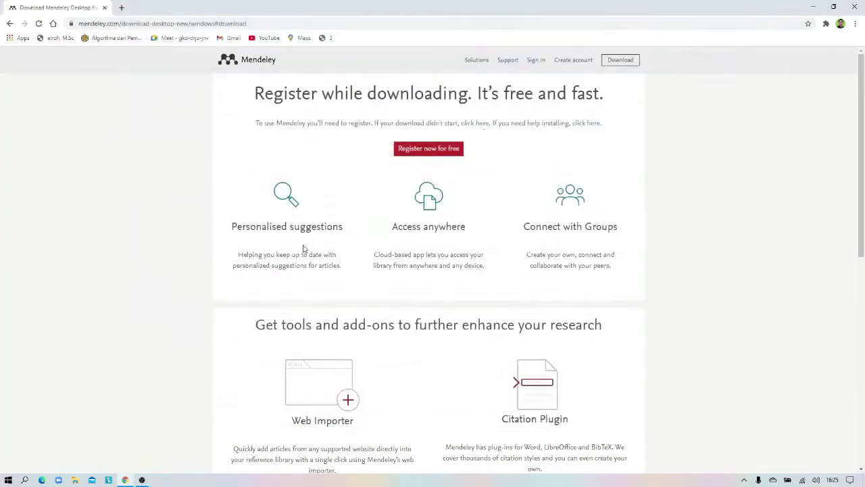
left_click(854, 6)
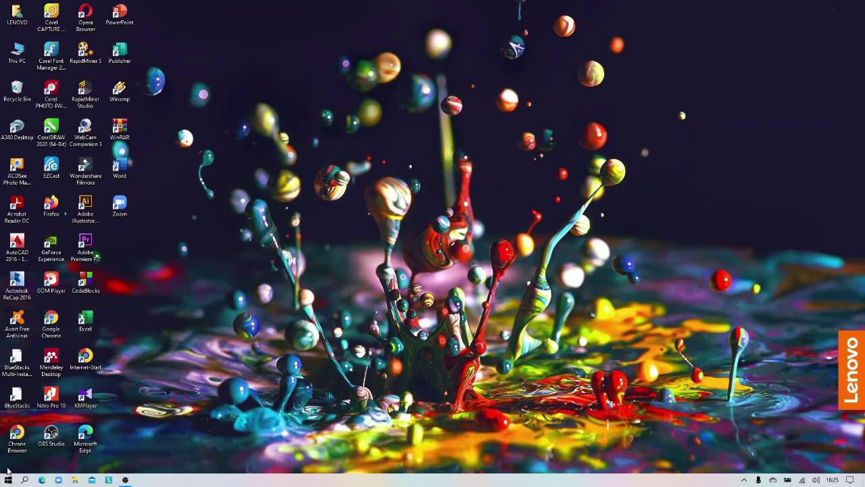
Step: Relaunch Mendeley Desktop by searching 'm' in the Start menu
left_click(8, 479)
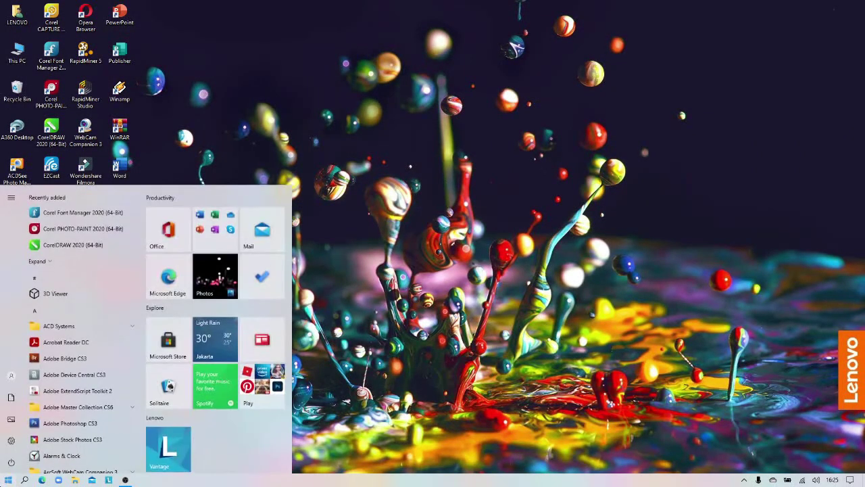
type("m")
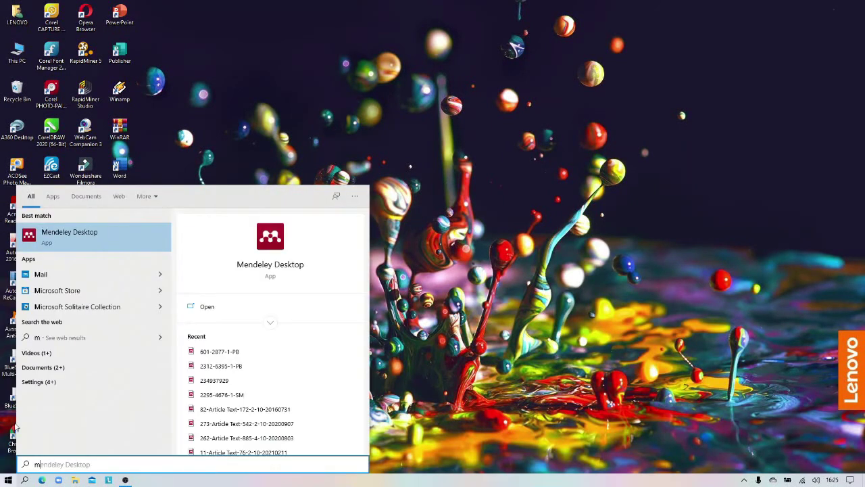
left_click(273, 268)
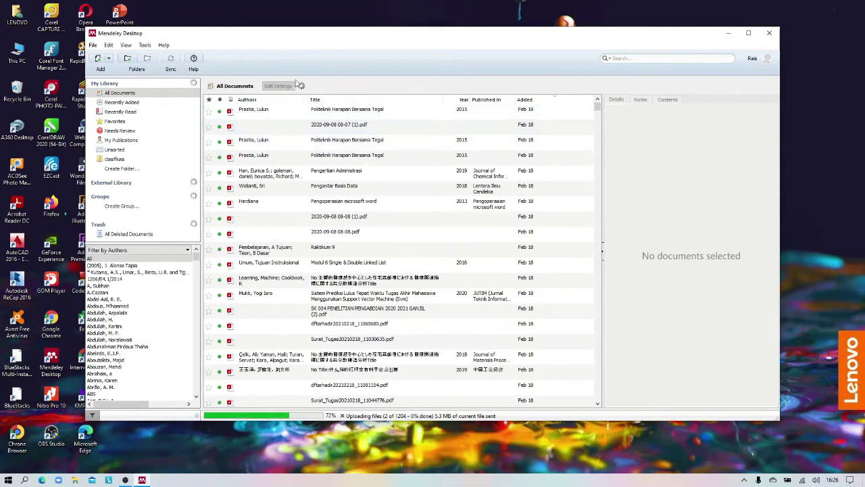
left_click(4, 480)
type("wor")
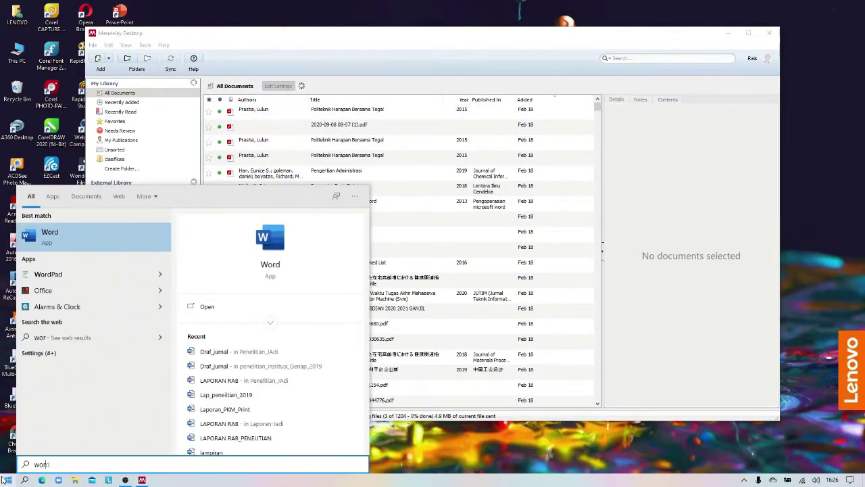
type("d")
left_click(270, 263)
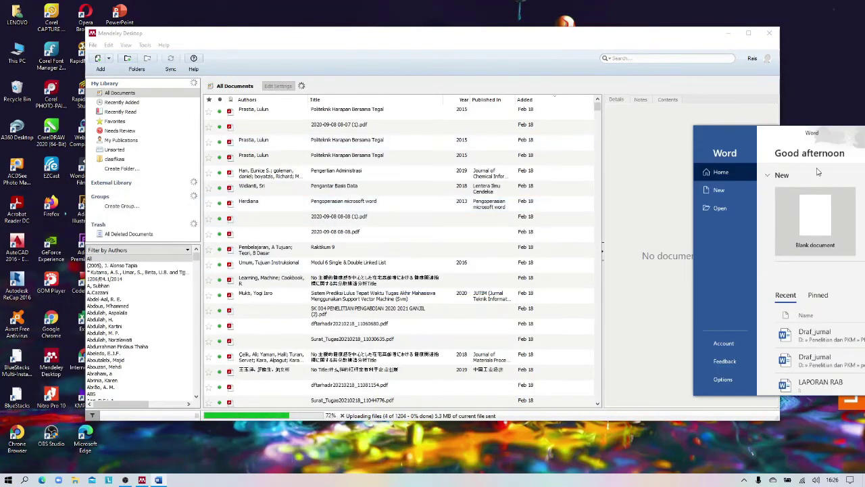
left_click(816, 227)
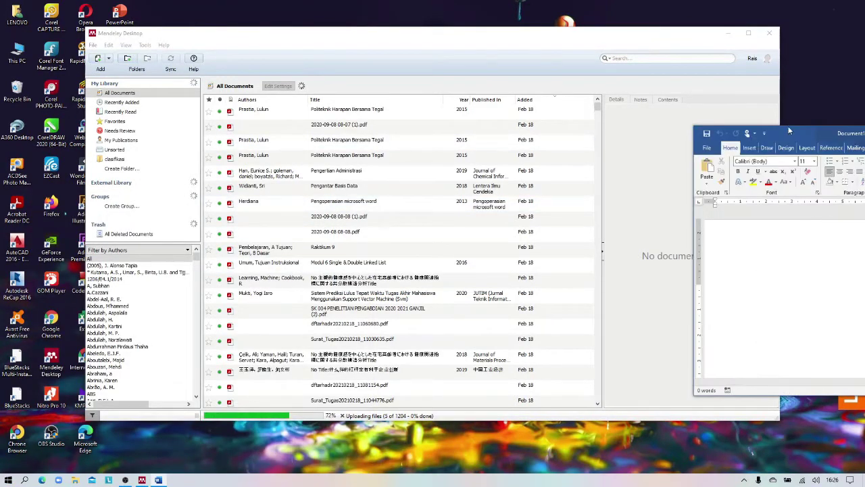
left_click_drag(778, 134, 461, 74)
left_click(669, 75)
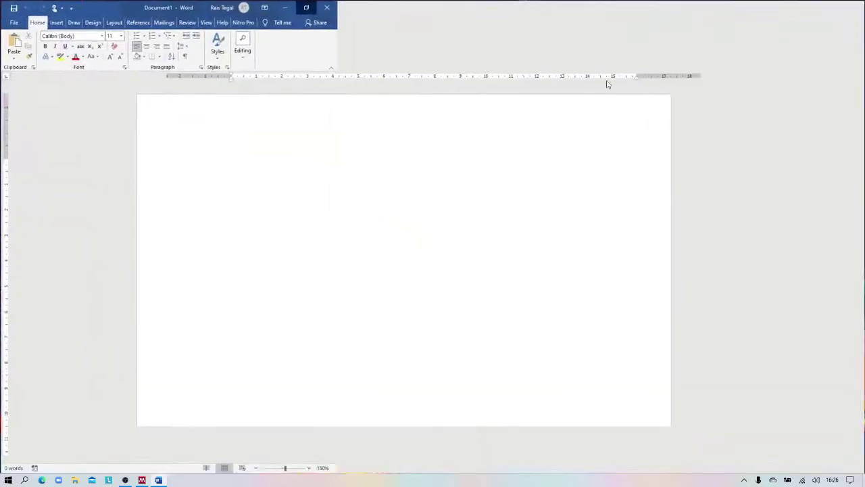
left_click(181, 22)
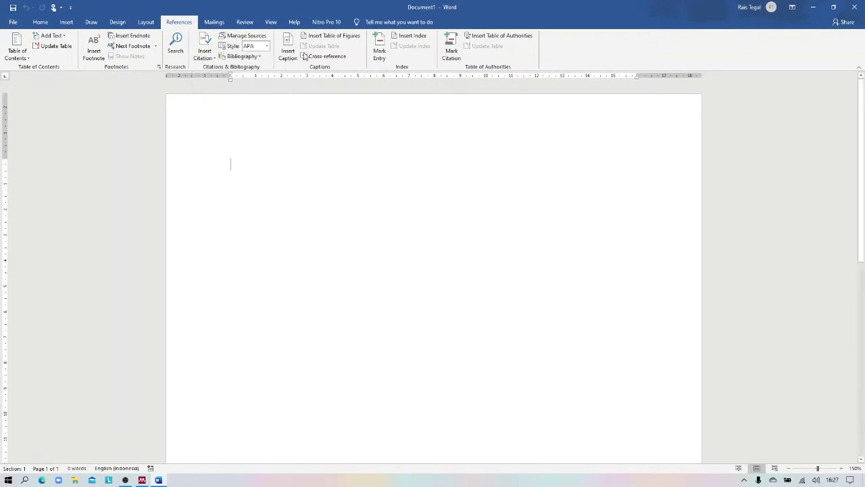
left_click(855, 6)
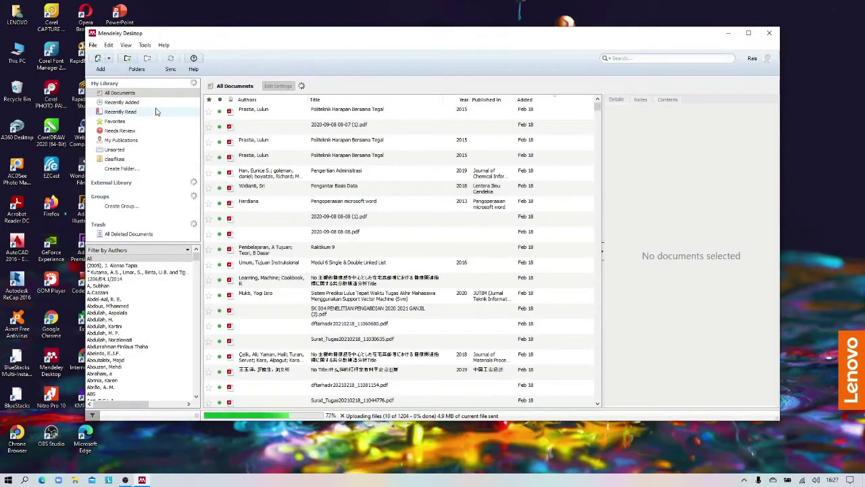
Step: Install the Citation Plugin for Microsoft Word from the Tools menu and dismiss the confirmation
left_click(144, 45)
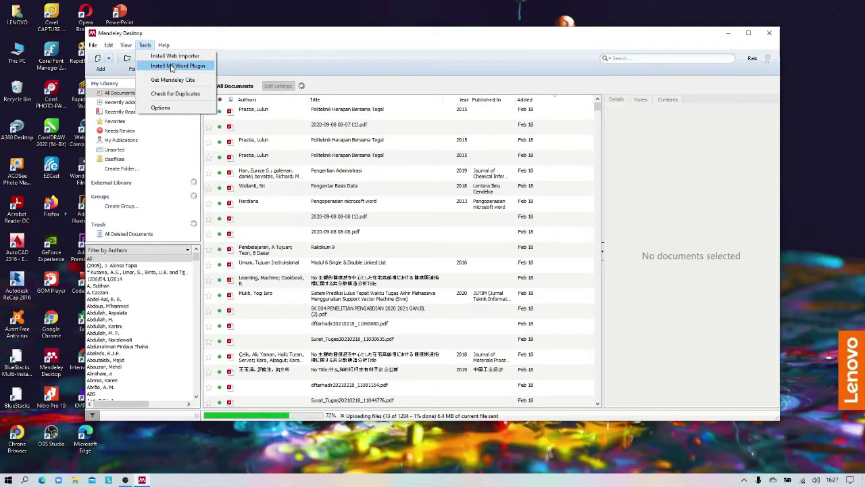
left_click(171, 67)
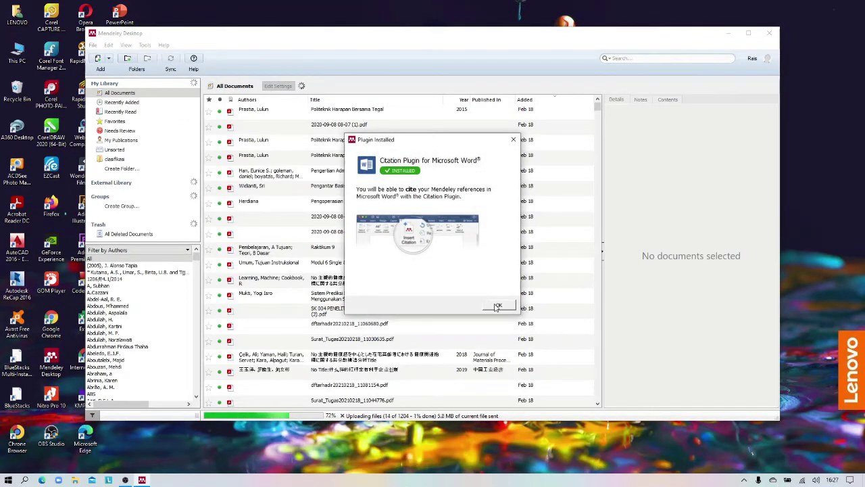
left_click(498, 305)
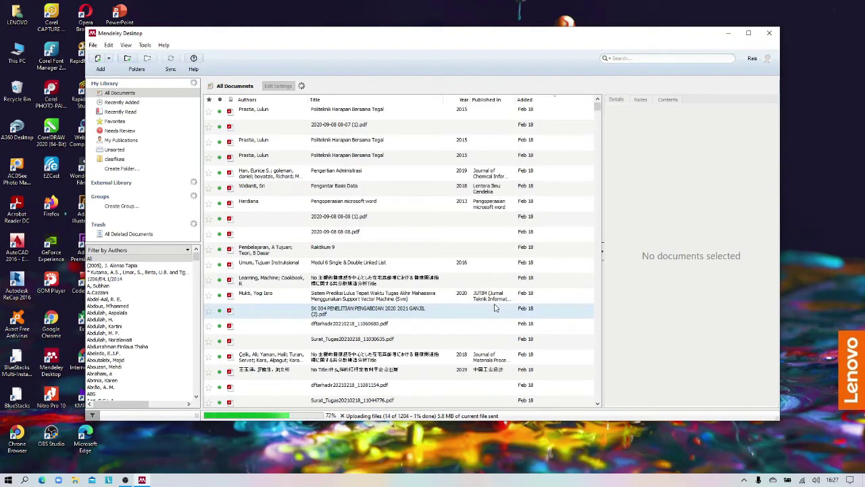
left_click(145, 44)
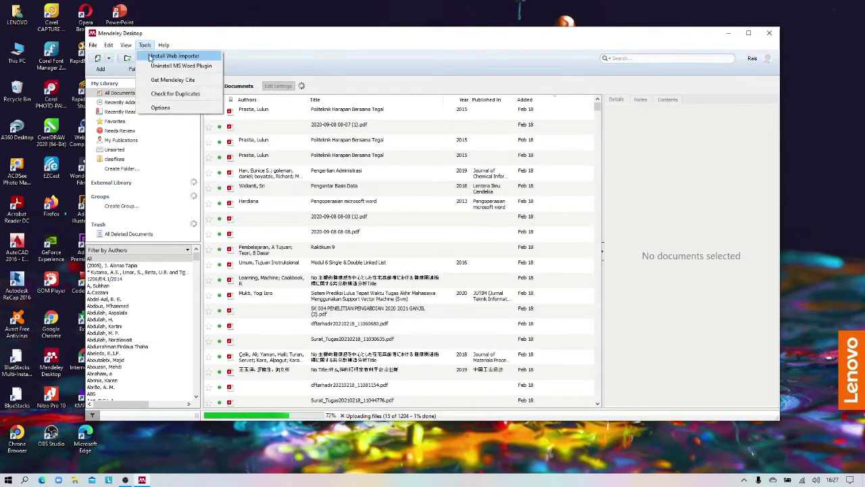
Step: Launch Microsoft Word by searching 'wo' in Start, and show its References tools
left_click(8, 480)
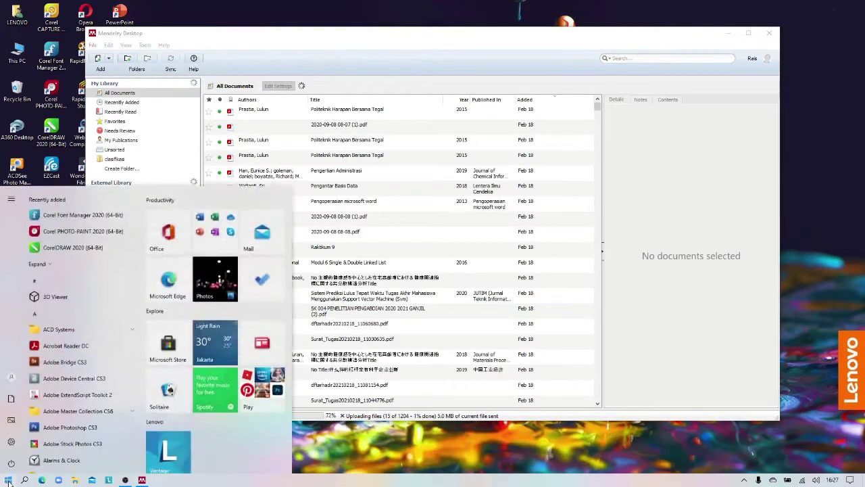
type("wo")
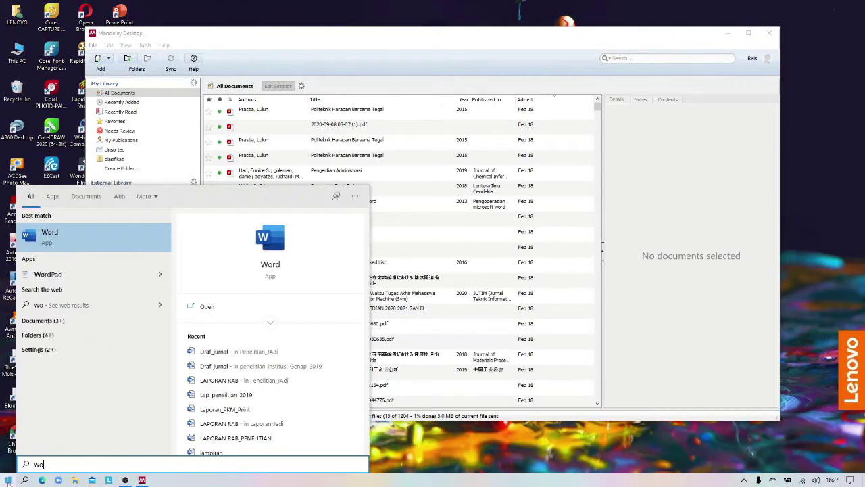
left_click(278, 267)
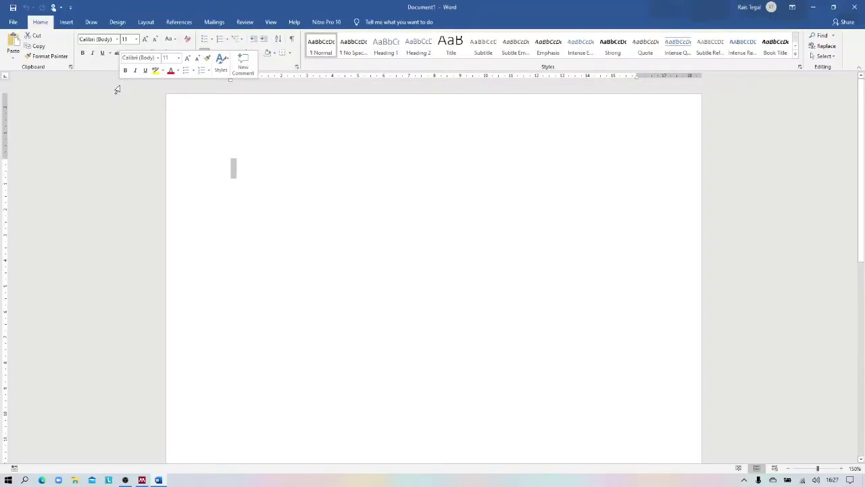
left_click(180, 23)
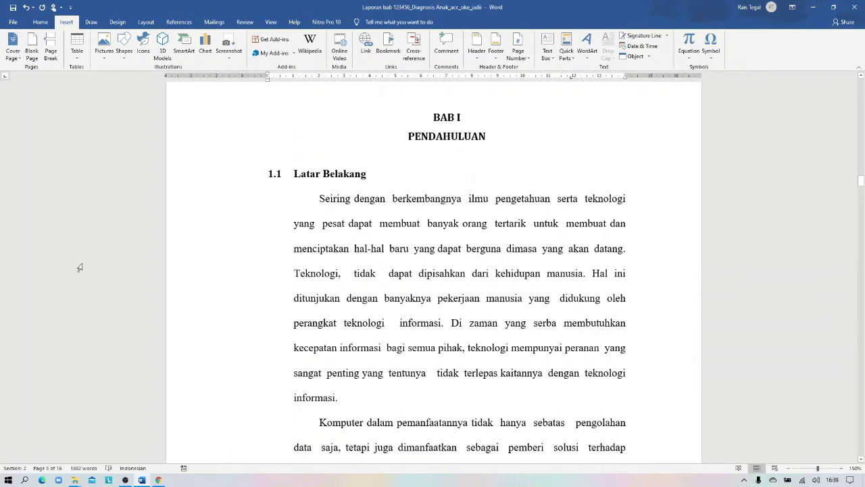
Step: Relaunch Mendeley Desktop by searching 'me' in Start, and show the Add options
left_click(6, 480)
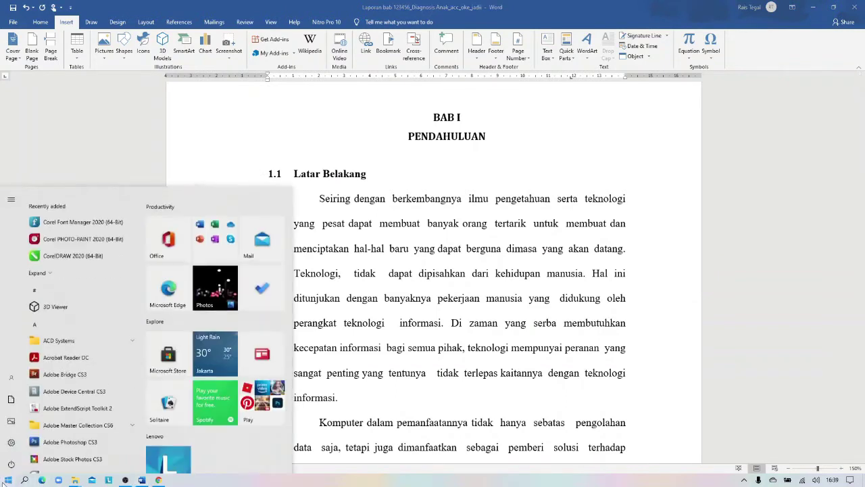
type("me")
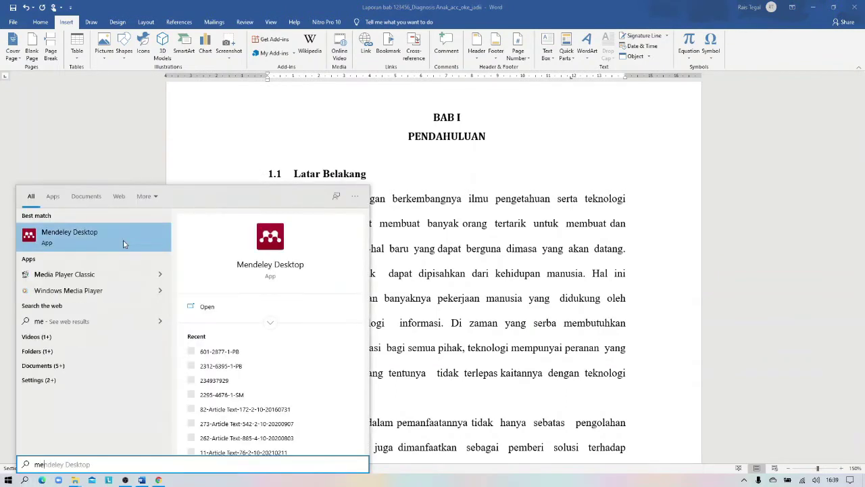
left_click(247, 266)
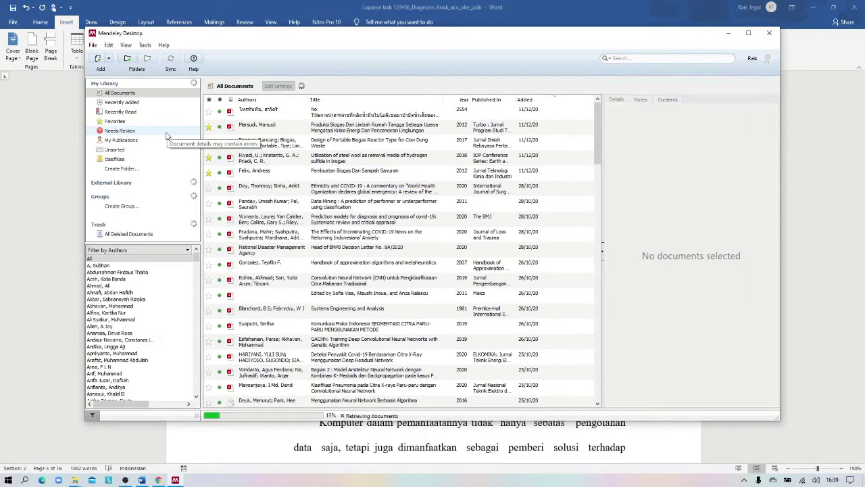
left_click(108, 59)
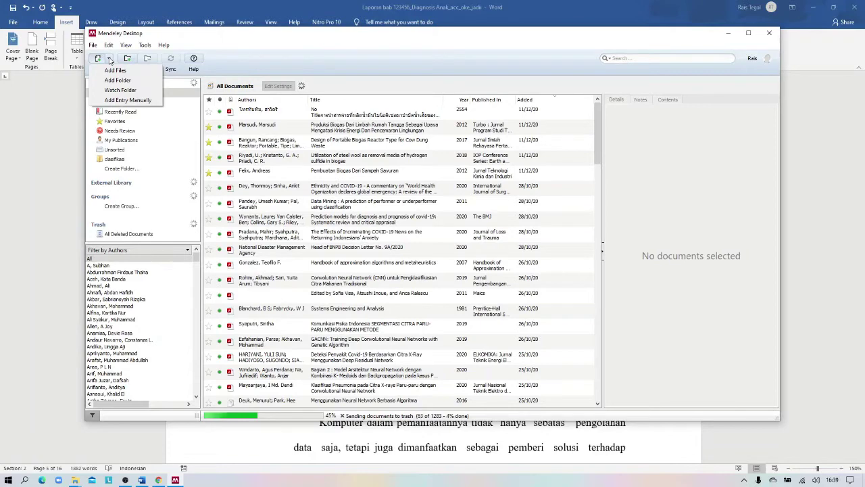
Step: Use Add Folder to import the jurnal folder from ENTERTAIN (E:) > youtuber
left_click(114, 83)
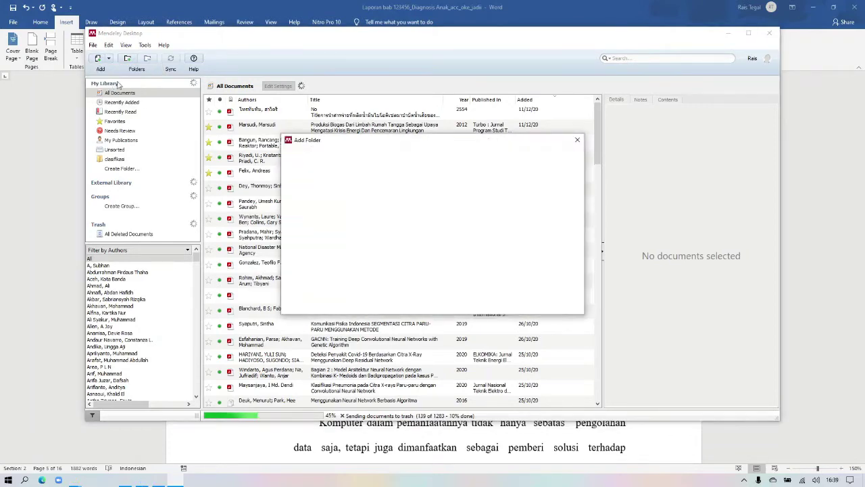
scroll(365, 223, "down", 3)
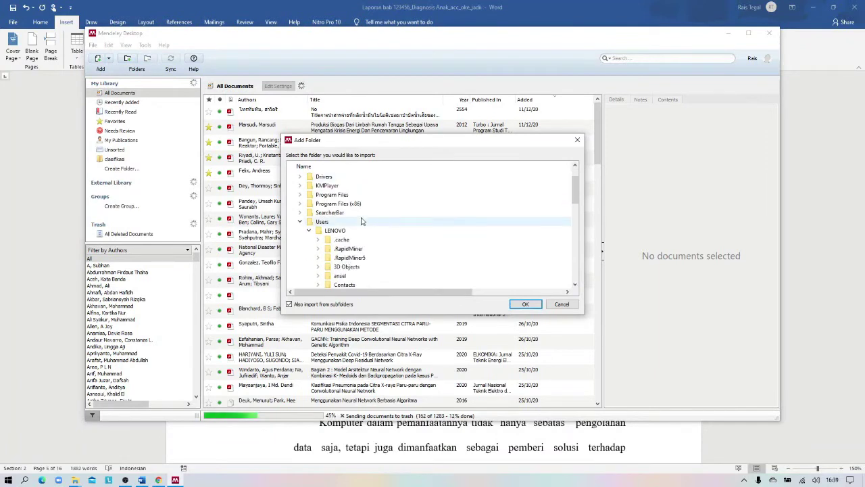
scroll(351, 243, "down", 3)
scroll(338, 263, "down", 3)
scroll(319, 278, "down", 2)
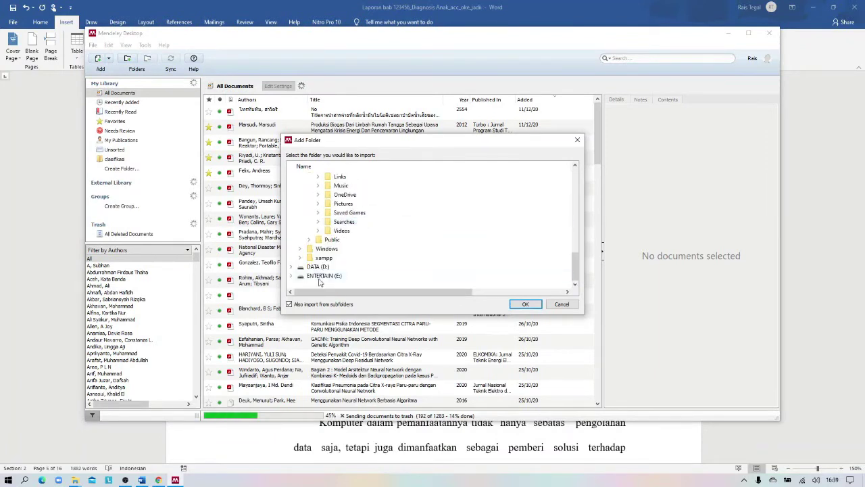
double_click(320, 279)
scroll(323, 279, "down", 2)
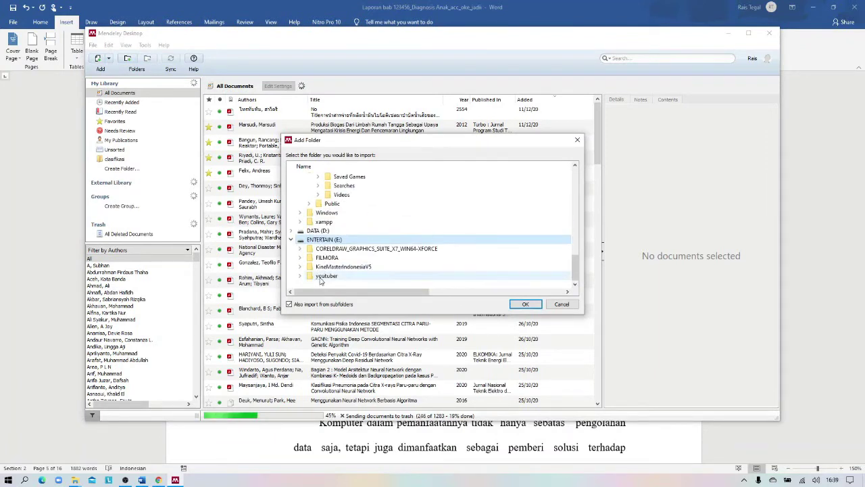
double_click(327, 276)
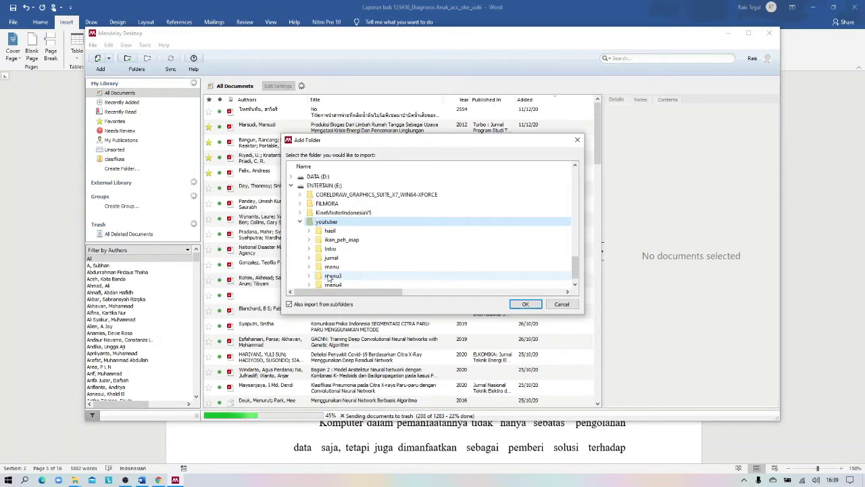
left_click(331, 257)
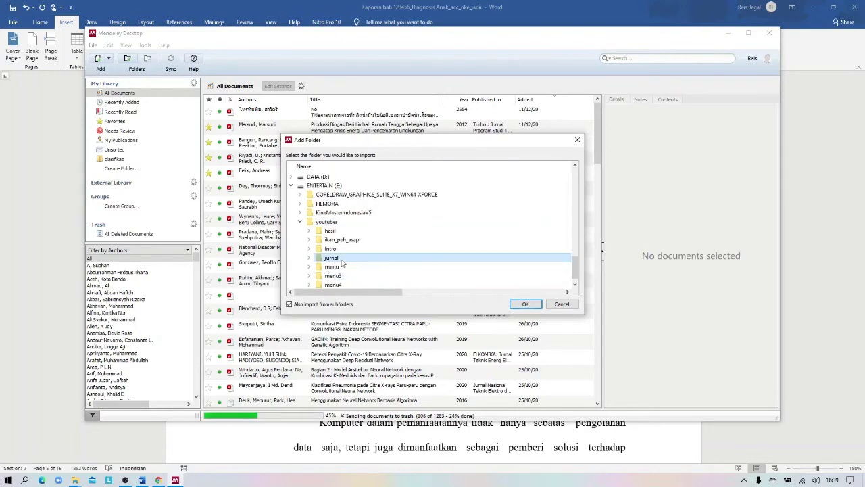
left_click(525, 304)
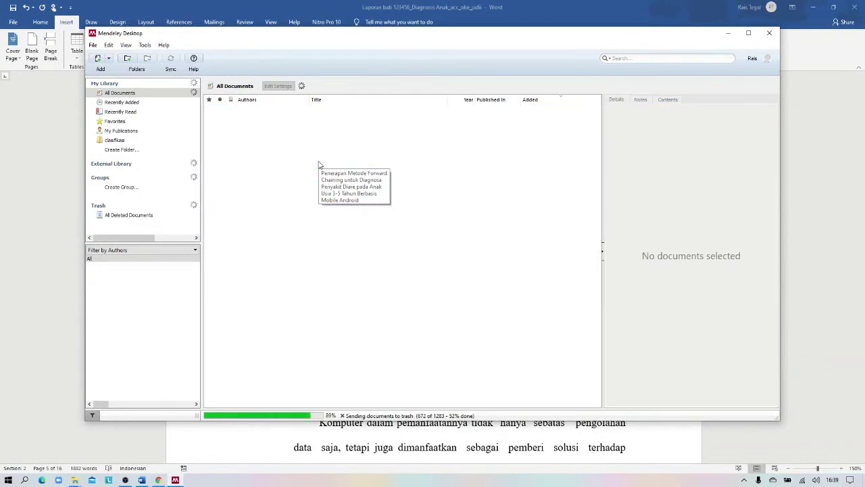
Step: Use Add Files to add all six PDFs from ENTERTAIN (E:) > youtuber > jurnal
left_click(108, 59)
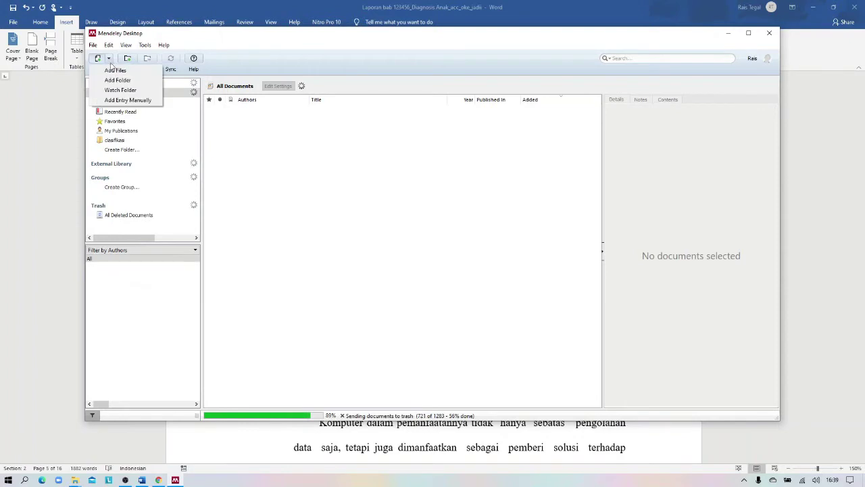
left_click(114, 70)
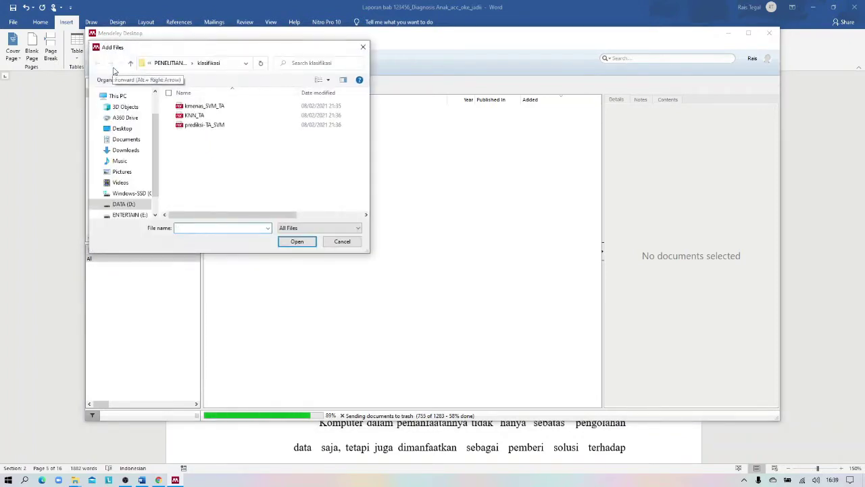
scroll(138, 192, "down", 1)
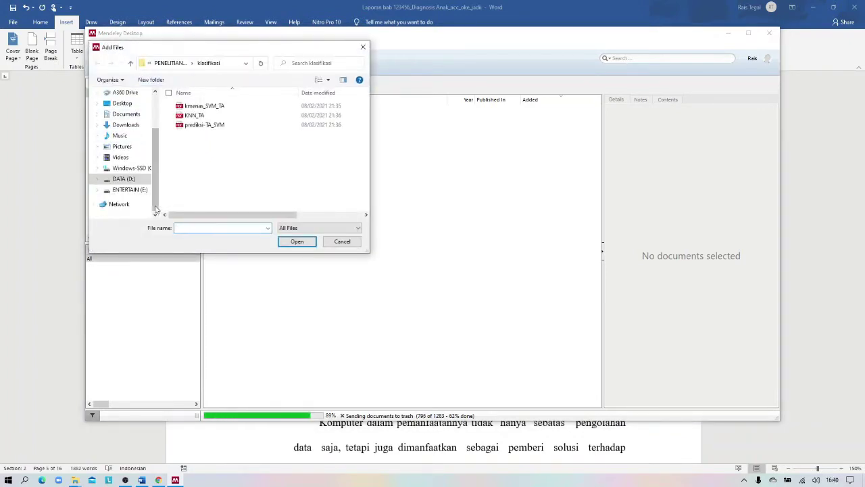
left_click(137, 193)
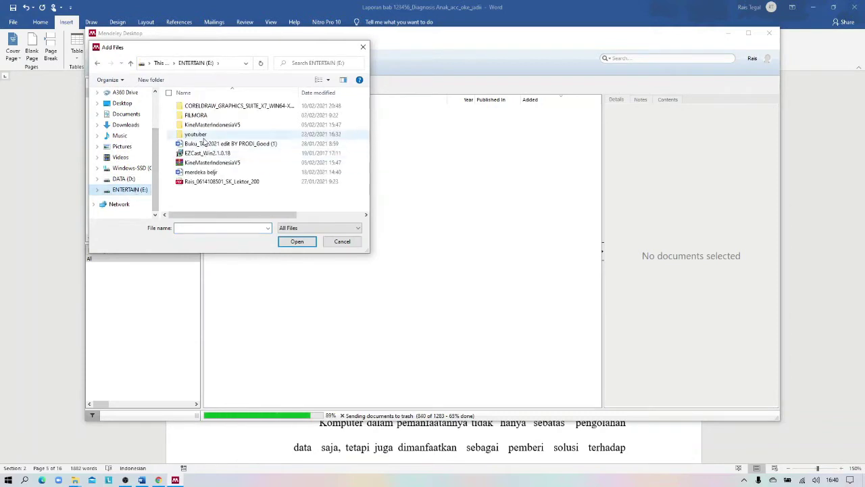
double_click(195, 135)
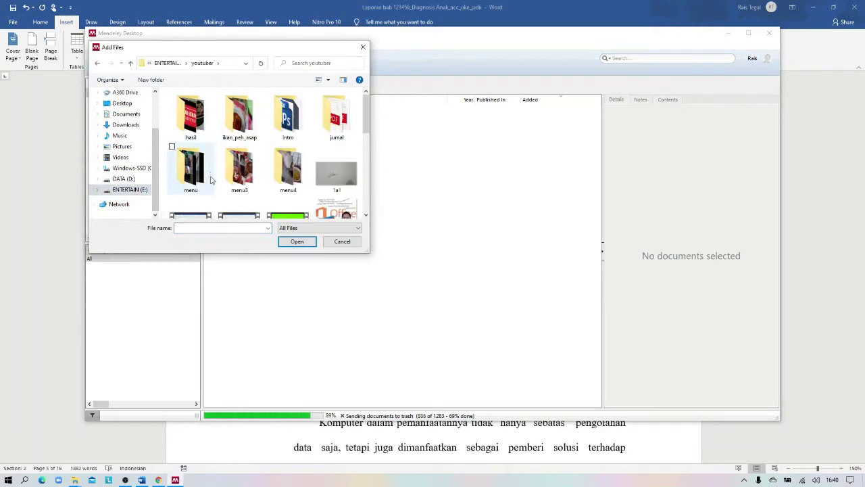
double_click(334, 119)
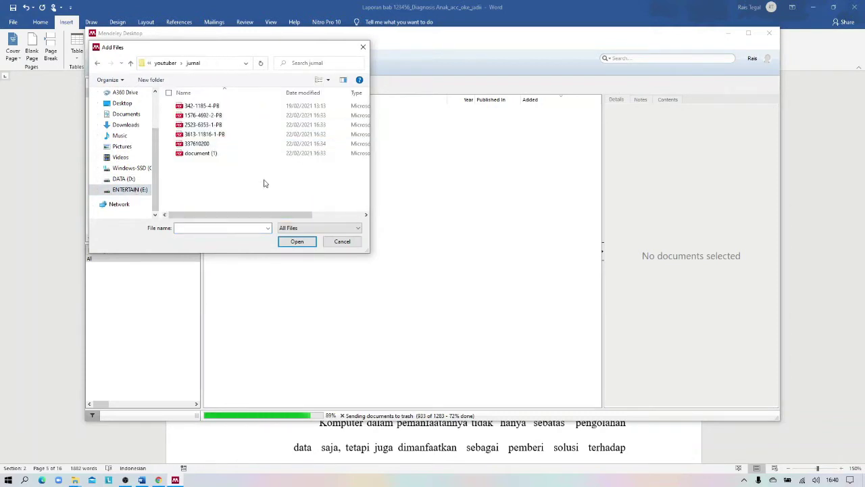
key("ctrl+a")
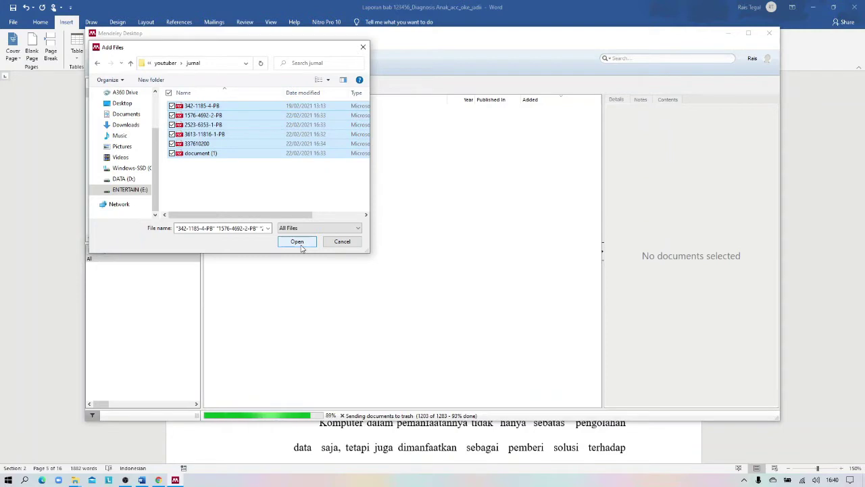
left_click(301, 246)
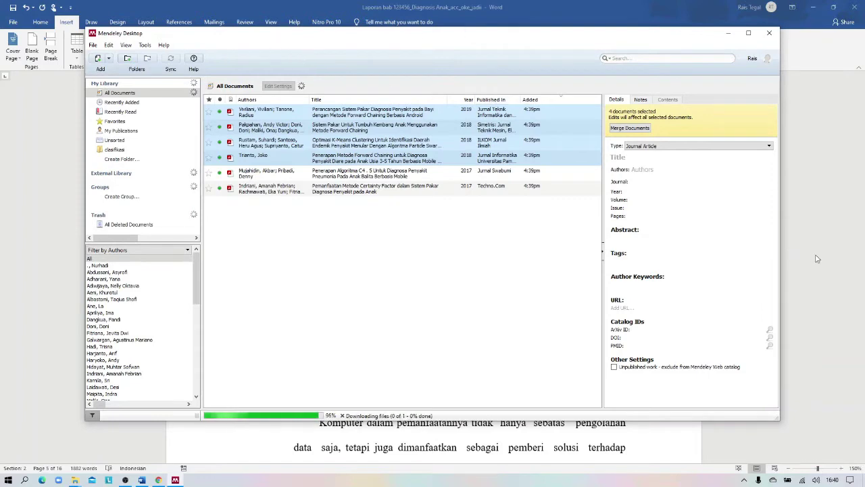
Step: In Word, end the first Latar Belakang paragraph with a period after 'informasi', with the citation tools showing
left_click(638, 430)
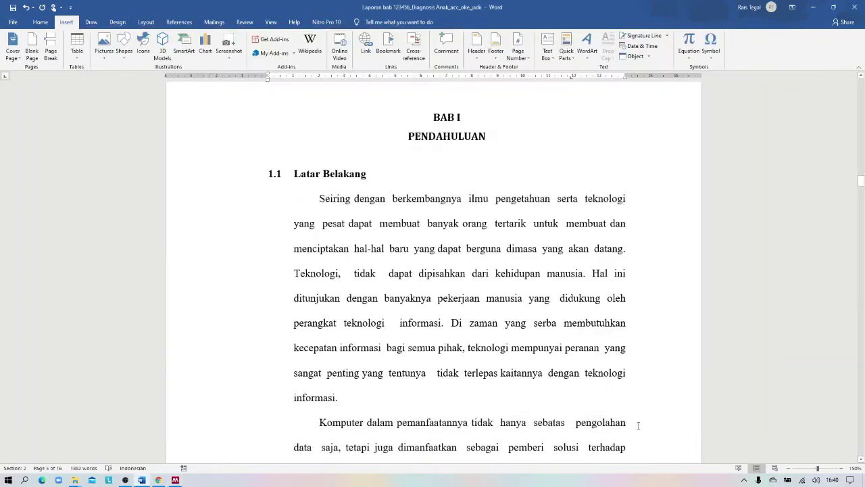
scroll(555, 383, "down", 3)
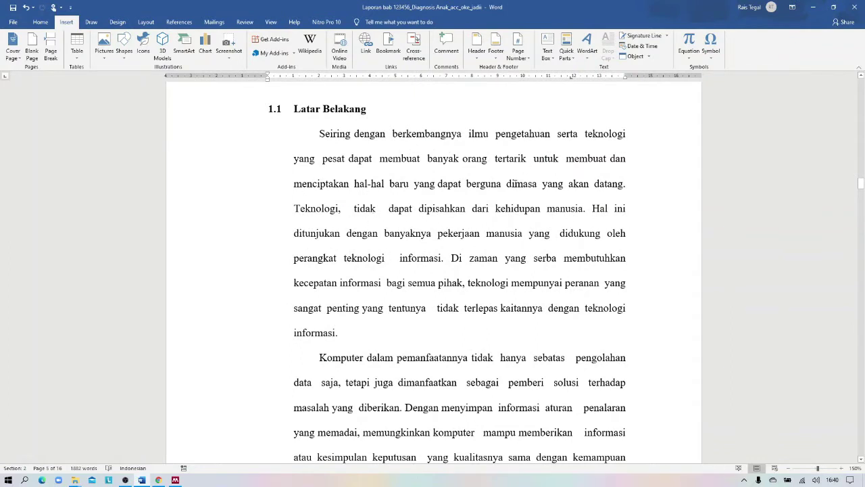
left_click(335, 334)
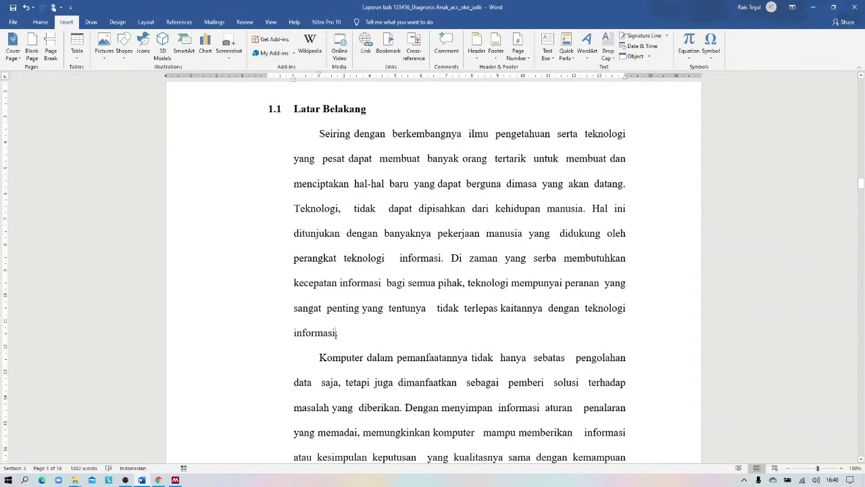
type(".")
left_click(183, 23)
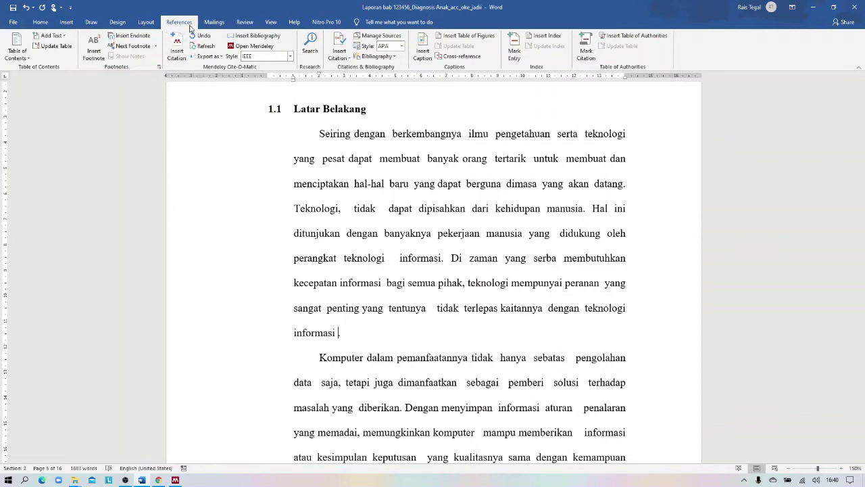
Step: Cite the Viviliani infant disease diagnosis paper as [1] after 'informasi', importing the reference
left_click(179, 58)
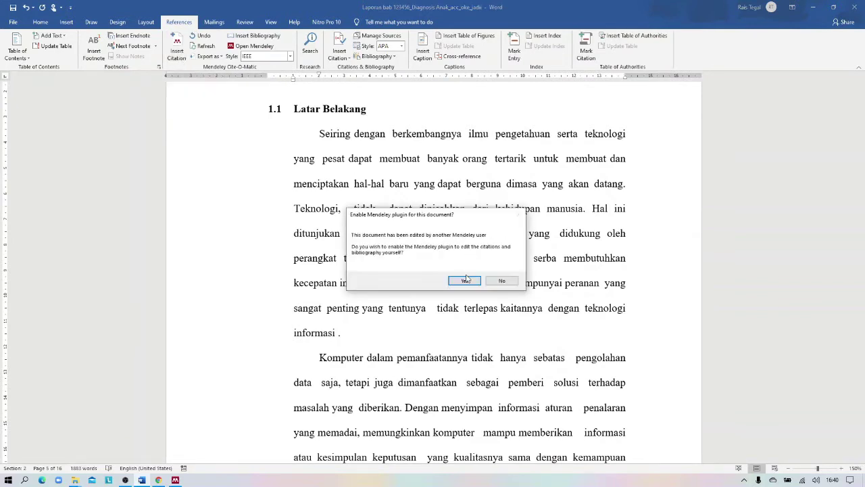
left_click(465, 280)
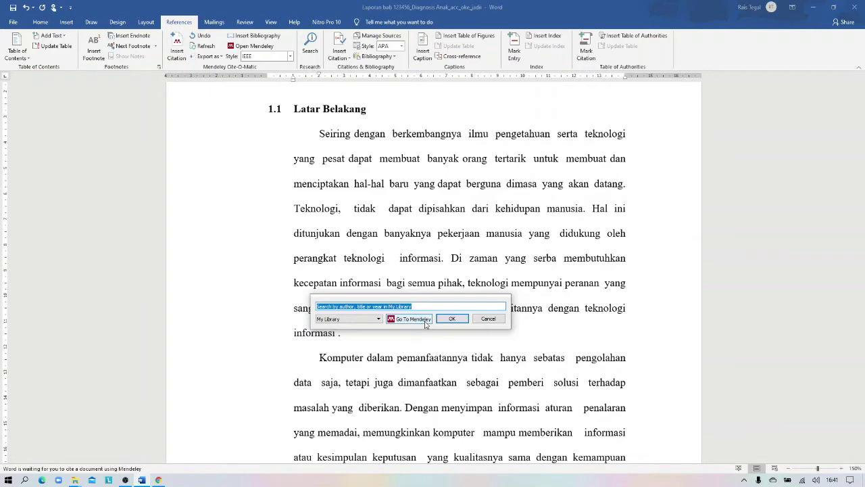
left_click(410, 318)
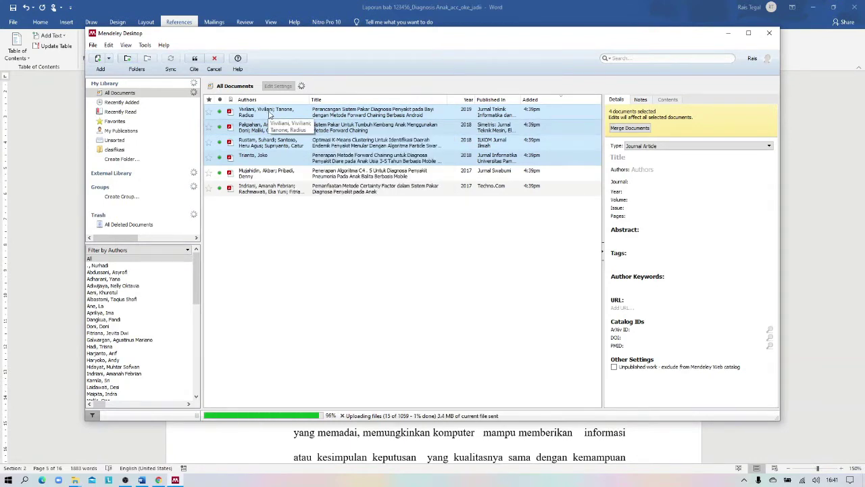
left_click(269, 114)
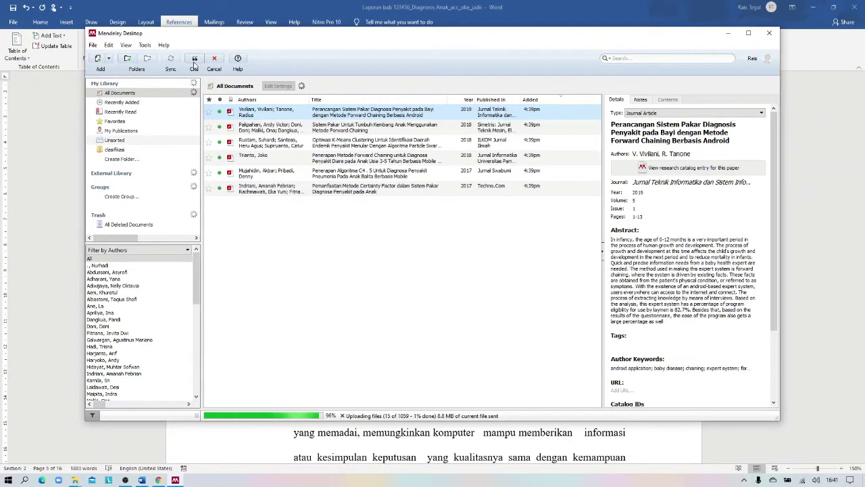
left_click(195, 61)
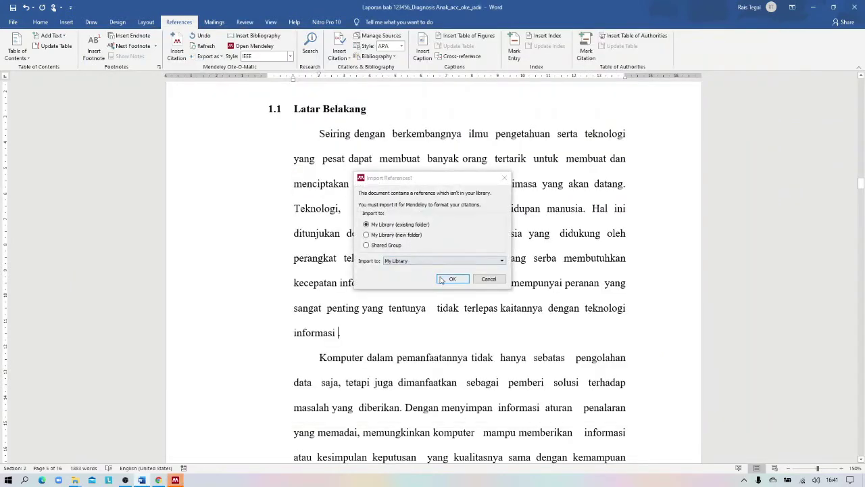
left_click(440, 279)
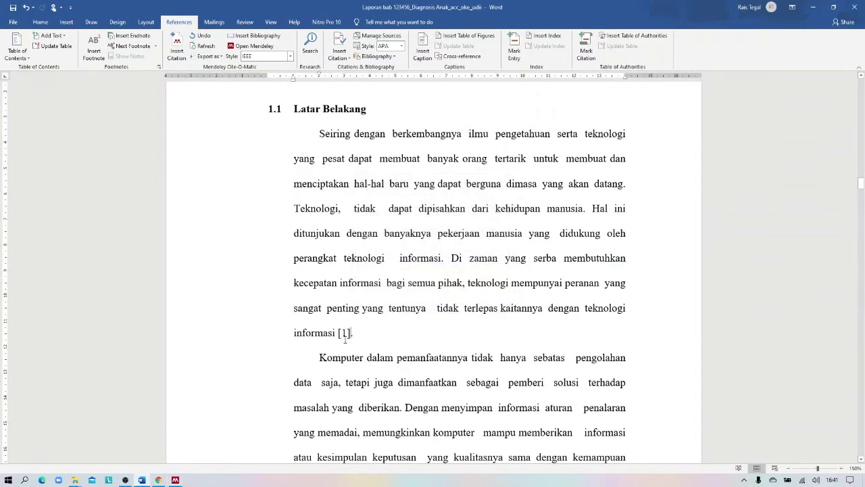
Step: Cite the Indriani Certainty Factor diagnosis paper as [2] after 'aplikasi sistem pakar'
scroll(352, 334, "down", 1)
scroll(358, 331, "down", 3)
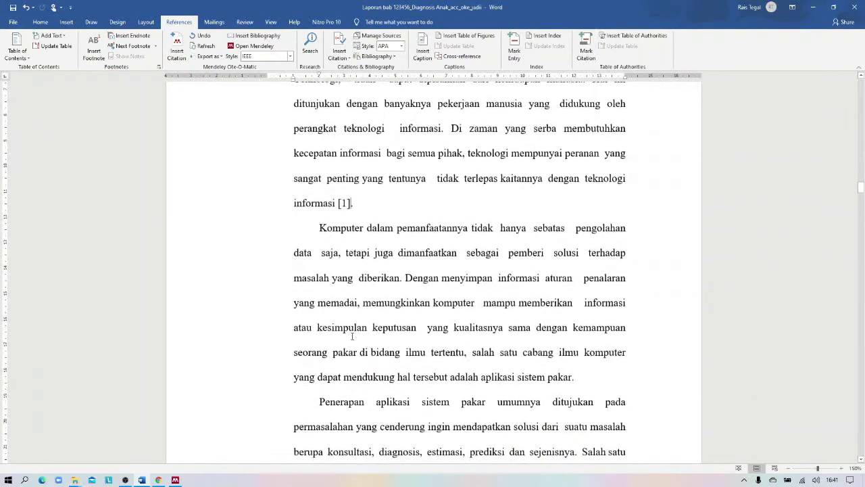
scroll(368, 330, "down", 3)
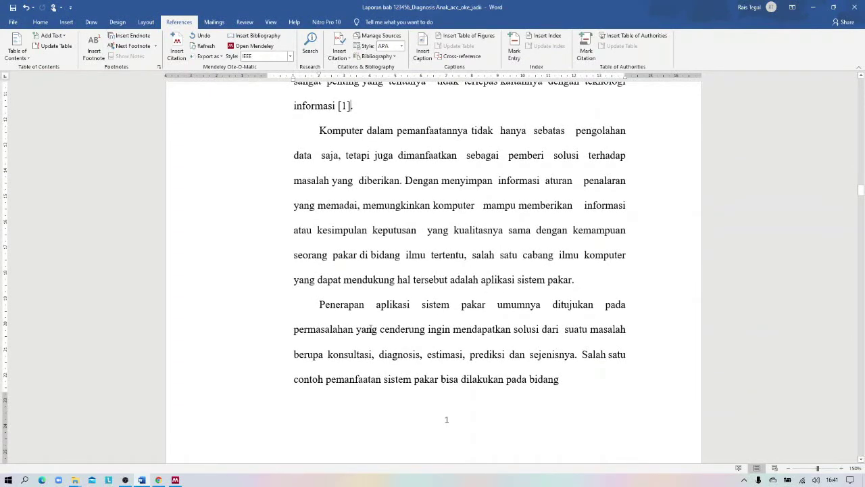
scroll(374, 319, "down", 3)
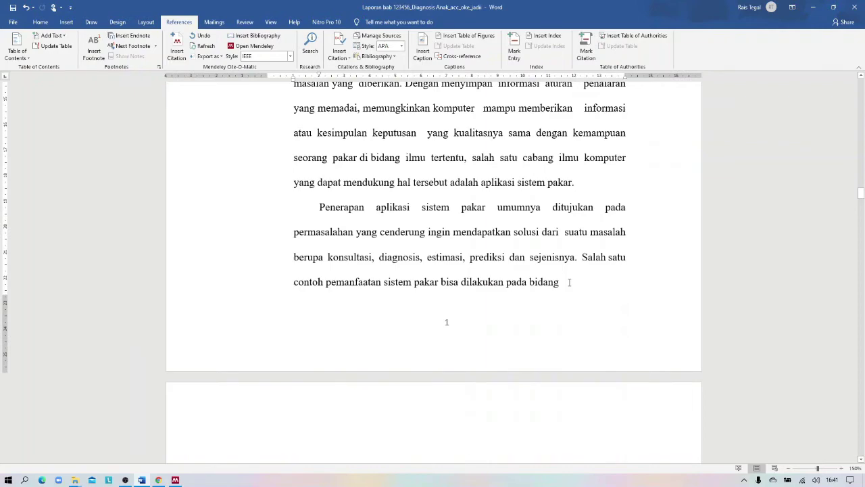
scroll(570, 283, "up", 3)
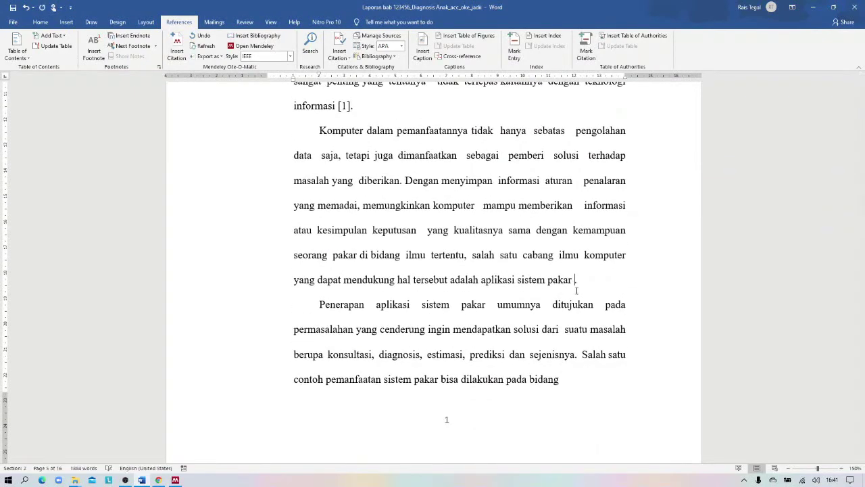
left_click(183, 58)
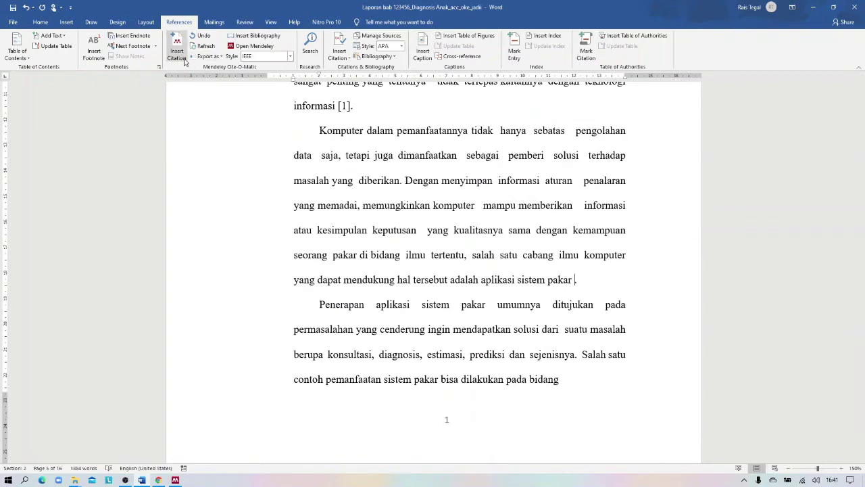
left_click(640, 308)
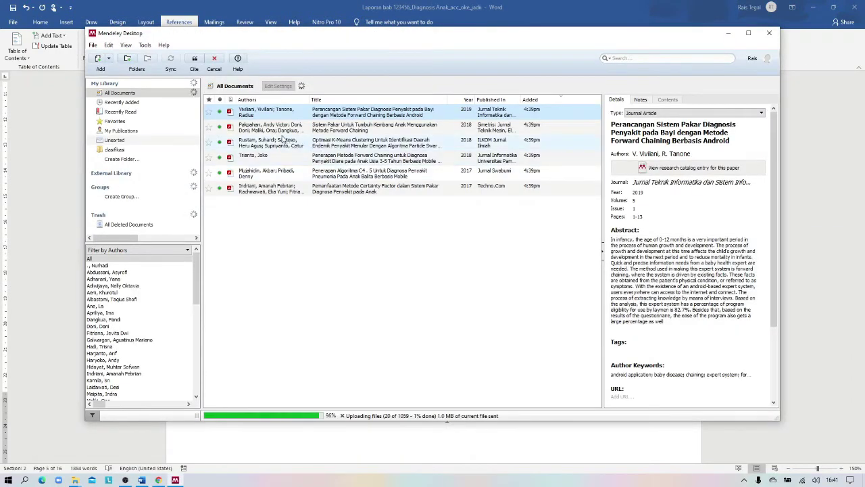
left_click(284, 128)
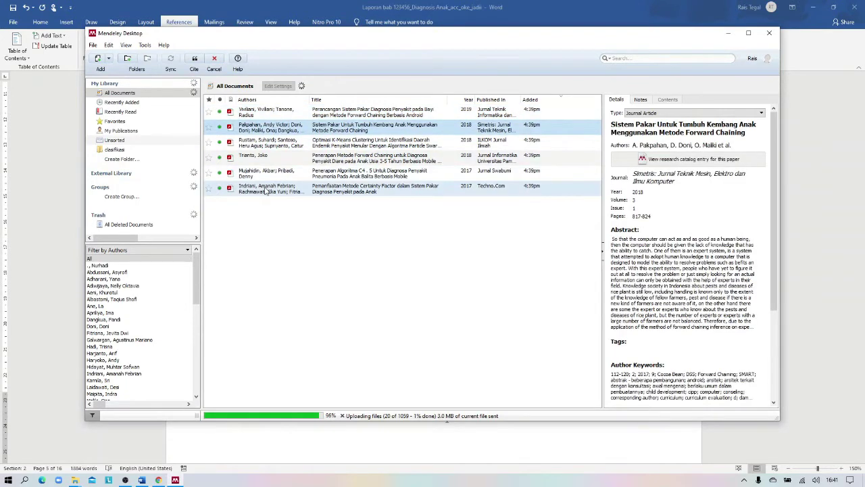
left_click(267, 189)
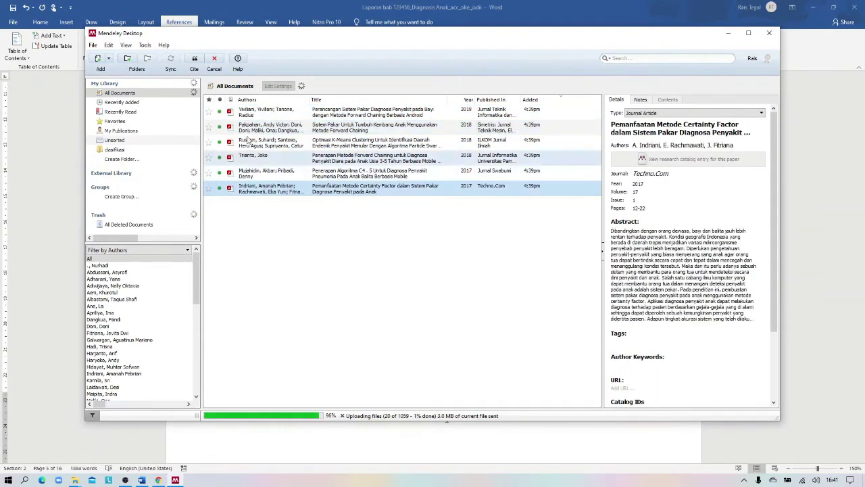
left_click(194, 61)
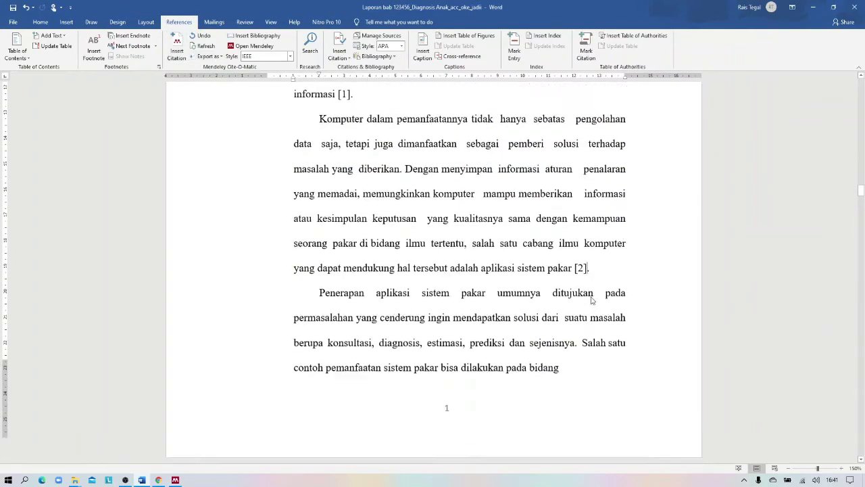
scroll(591, 295, "down", 4)
scroll(592, 297, "down", 6)
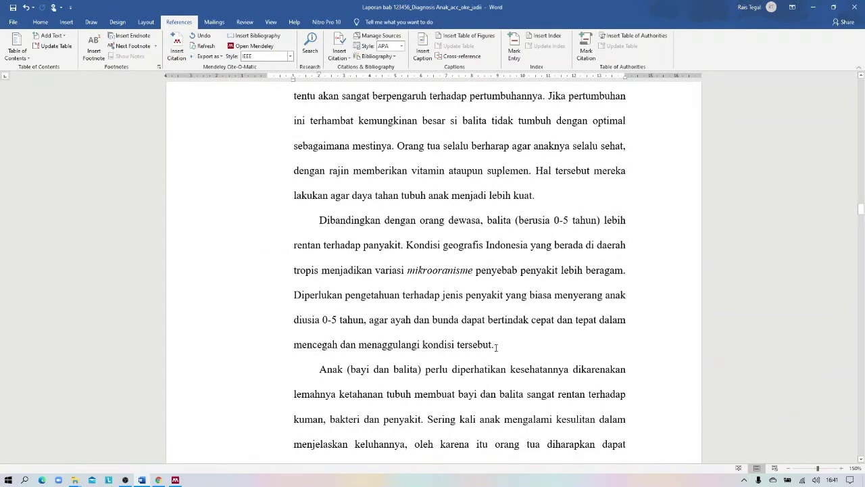
Step: Cite the Mujahidin C4.5 pneumonia paper as [3] after 'pertolongan pada anak mereka'
scroll(496, 347, "down", 2)
scroll(499, 350, "down", 1)
scroll(503, 355, "down", 3)
scroll(508, 360, "down", 1)
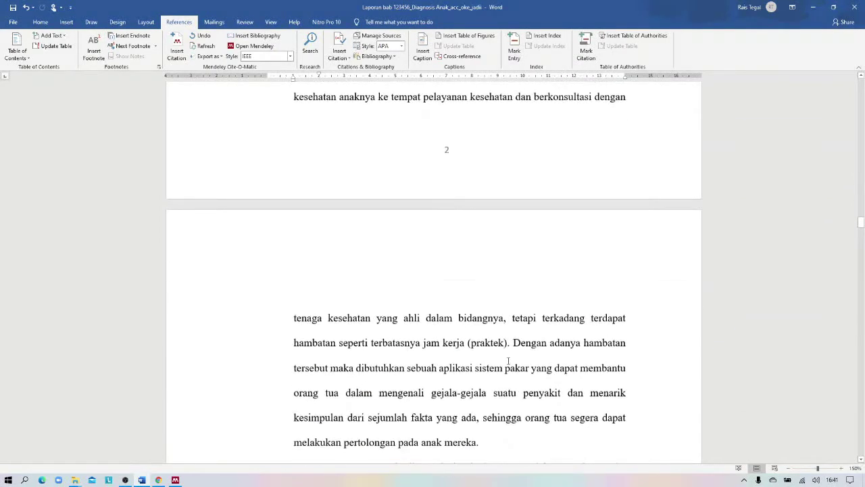
scroll(509, 361, "down", 3)
left_click(480, 345)
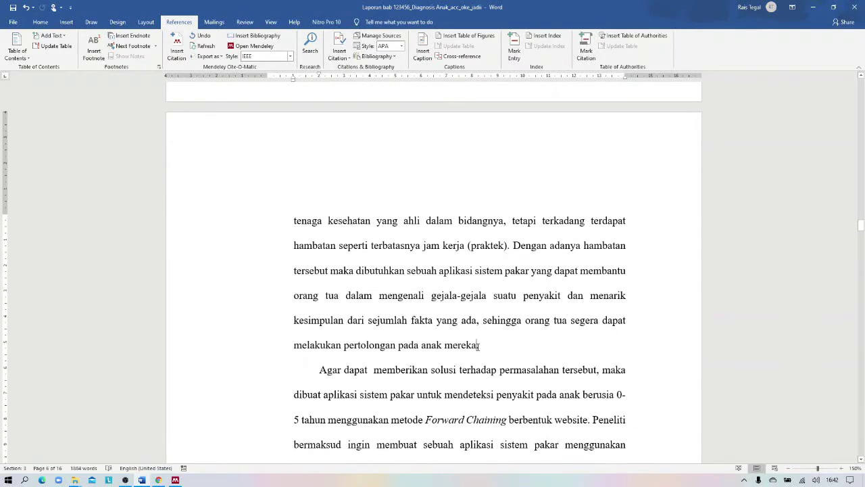
left_click(177, 57)
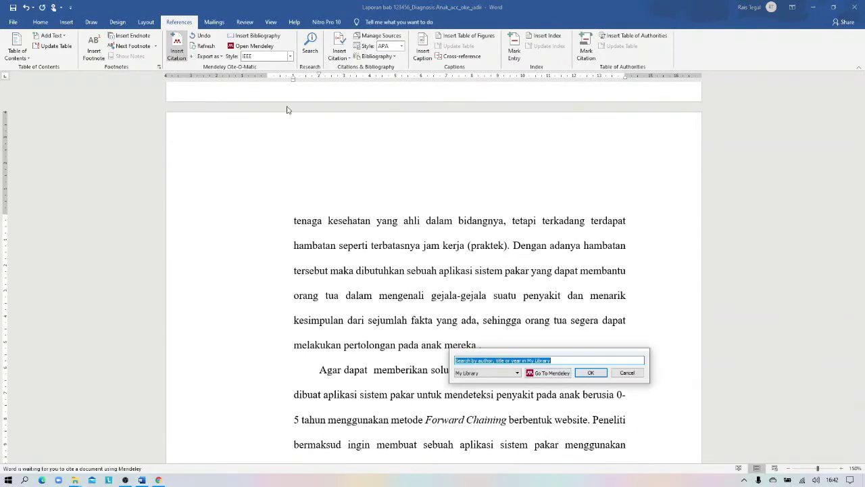
left_click(568, 374)
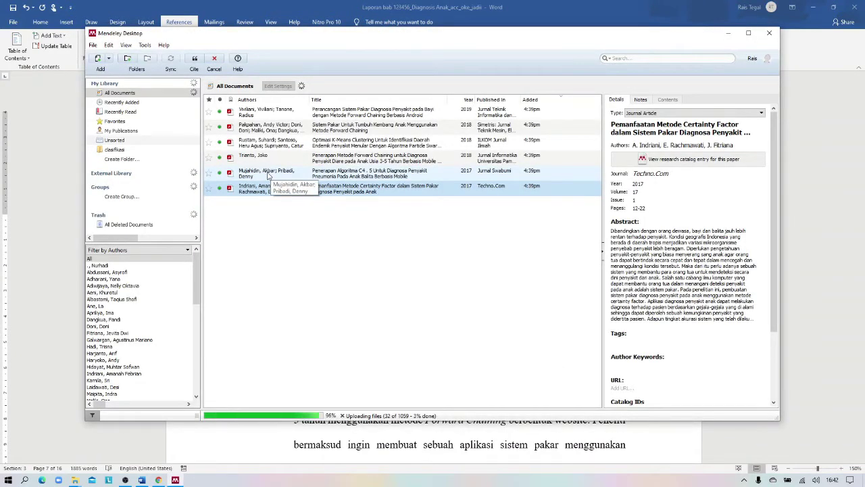
left_click(269, 175)
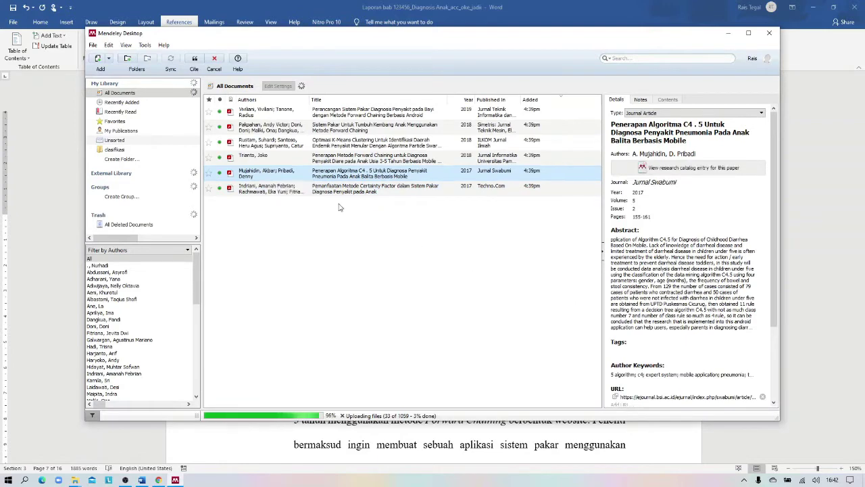
left_click(193, 59)
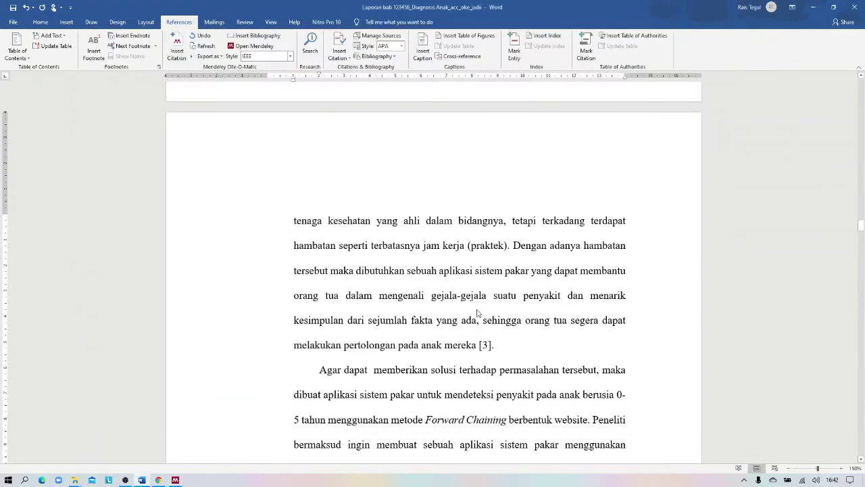
Step: Go down to BAB II, 2.1 Teori Terkait, and place the cursor after 'atau pakar.'
scroll(490, 288, "down", 3)
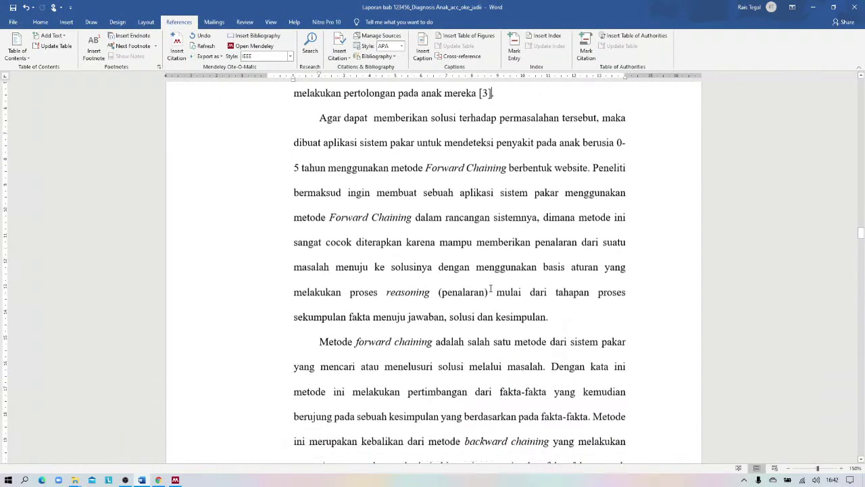
scroll(490, 288, "down", 4)
scroll(491, 288, "down", 4)
scroll(491, 288, "down", 4)
scroll(490, 288, "down", 4)
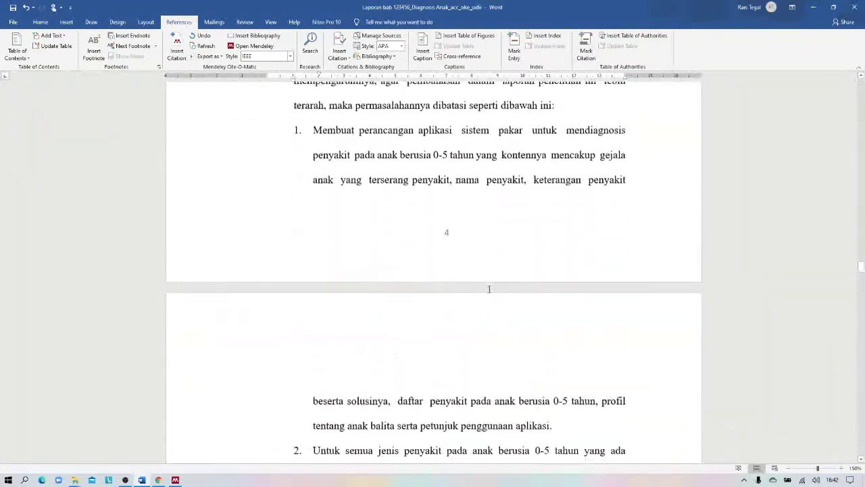
scroll(490, 288, "down", 4)
scroll(491, 289, "down", 4)
scroll(489, 289, "down", 4)
scroll(490, 289, "down", 4)
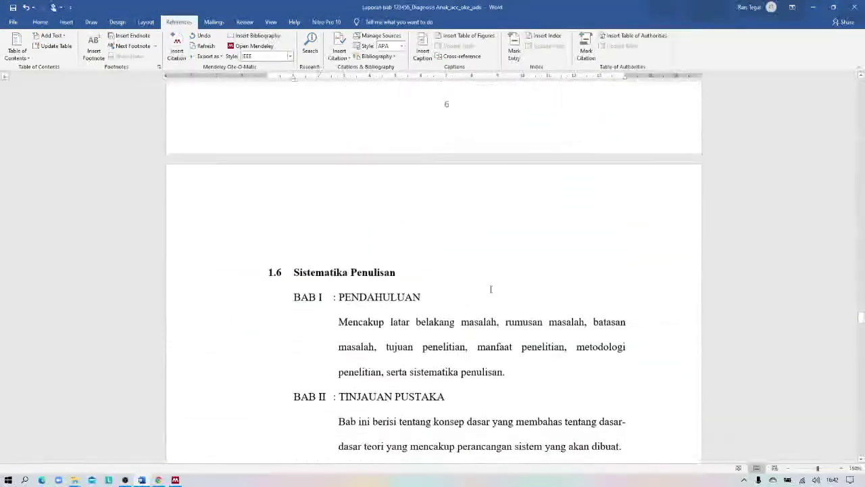
scroll(489, 290, "down", 4)
scroll(491, 290, "down", 4)
scroll(492, 291, "down", 4)
scroll(491, 291, "down", 3)
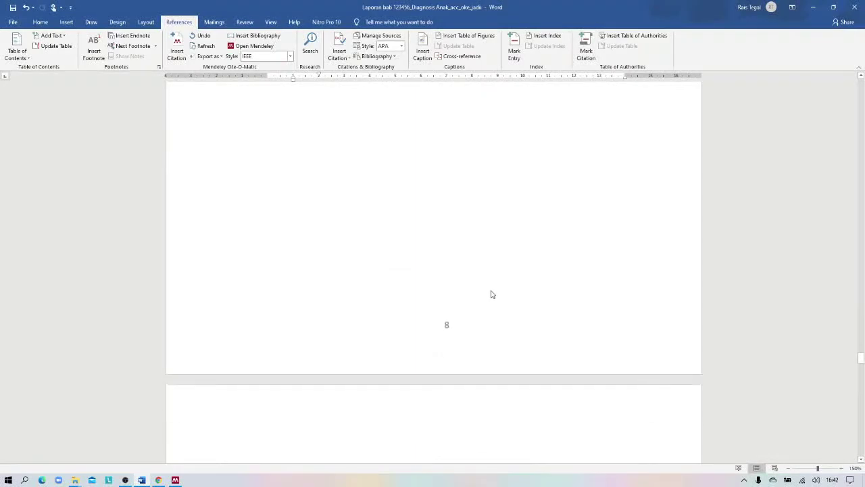
scroll(491, 290, "down", 5)
scroll(491, 291, "down", 3)
scroll(491, 291, "down", 3)
scroll(491, 291, "down", 2)
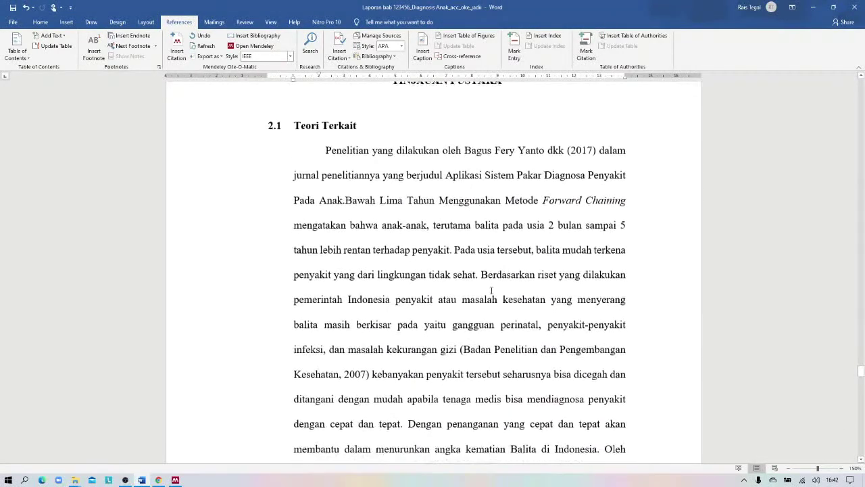
scroll(491, 290, "down", 3)
scroll(404, 363, "down", 2)
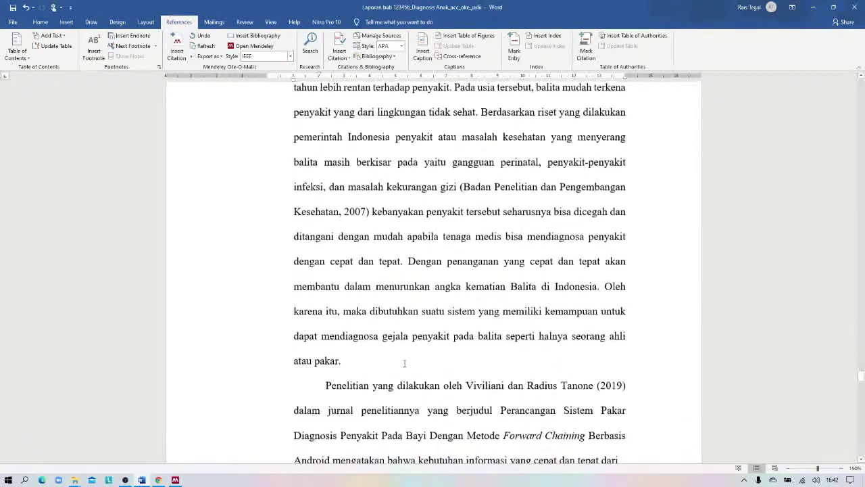
left_click(340, 363)
scroll(391, 330, "up", 2)
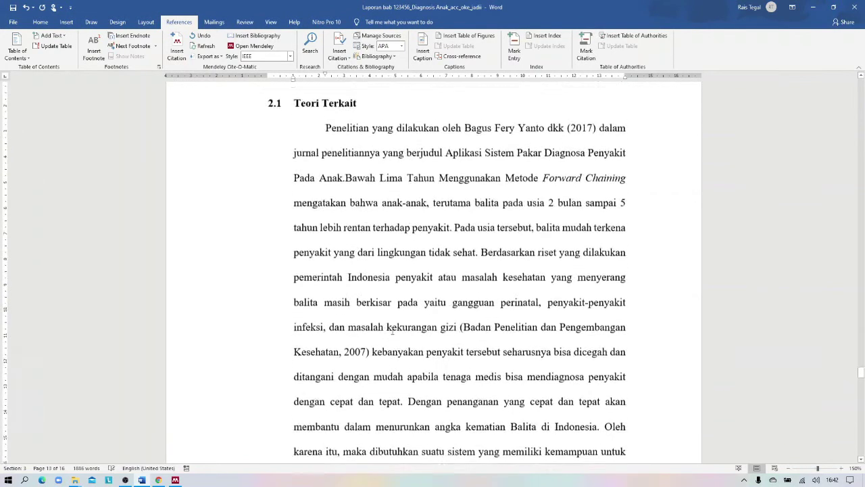
scroll(392, 330, "up", 2)
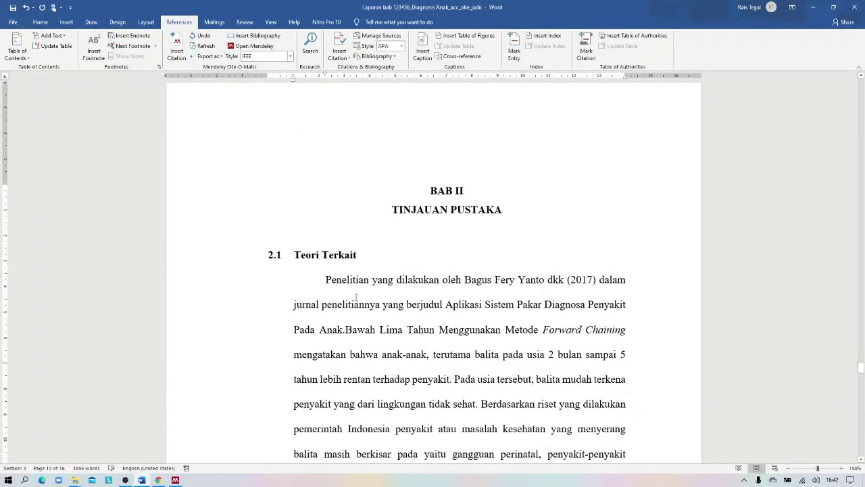
Step: Cite the Forward Chaining diarrhoea-diagnosis paper as [4] after 'atau pakar'
scroll(359, 286, "down", 3)
scroll(358, 286, "down", 2)
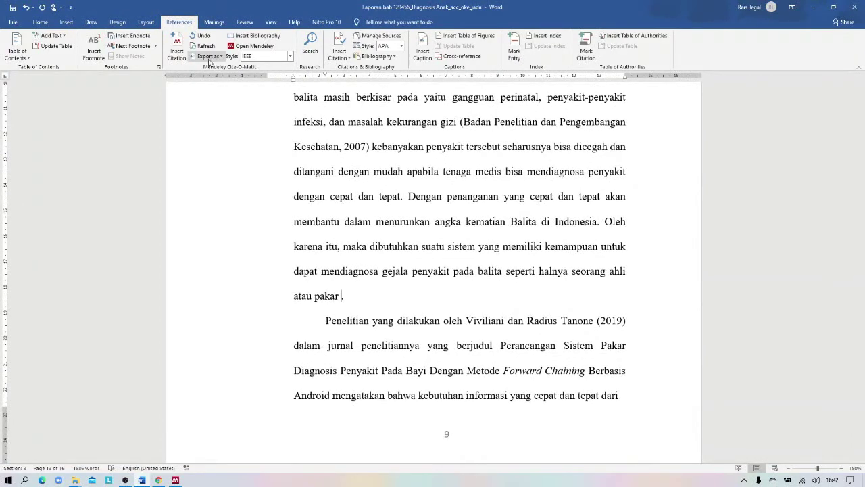
left_click(182, 63)
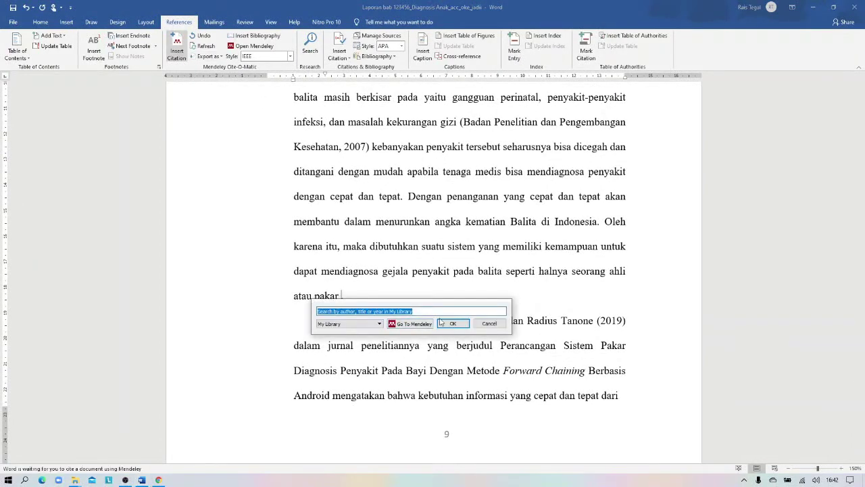
left_click(422, 326)
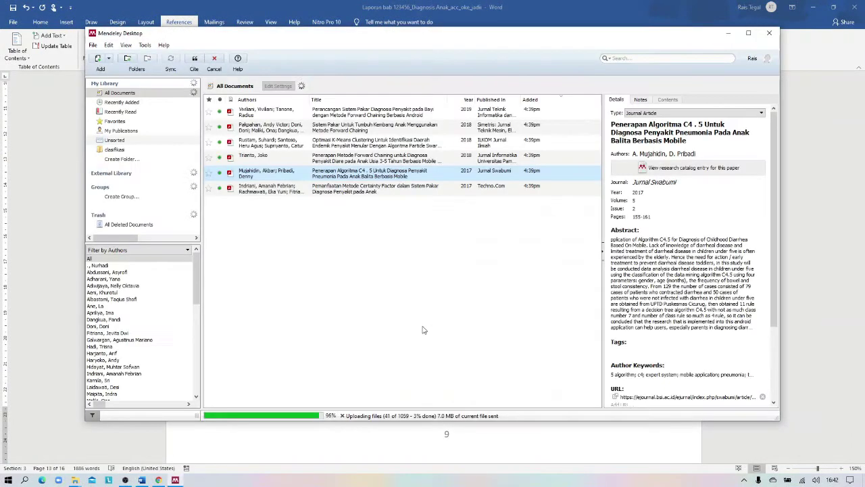
left_click(263, 159)
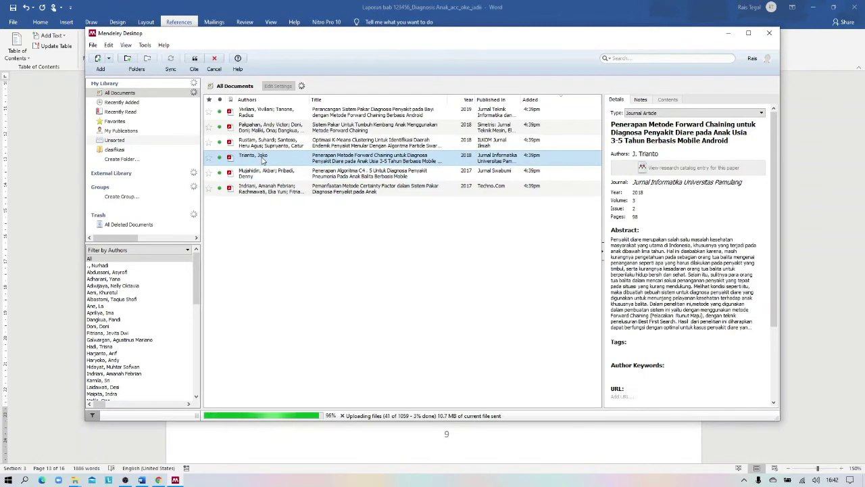
left_click(194, 60)
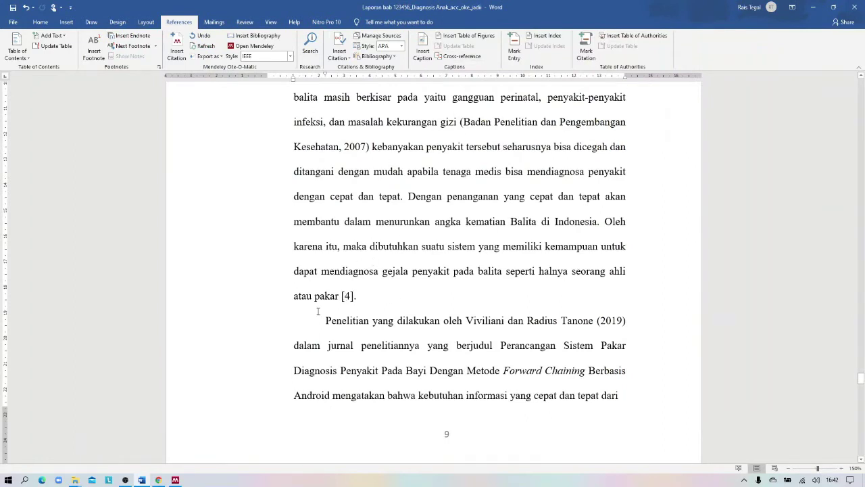
Step: Cite the K-Means Clustering endemic-disease paper as [5] after 'di negara tersebut'
scroll(360, 308, "down", 2)
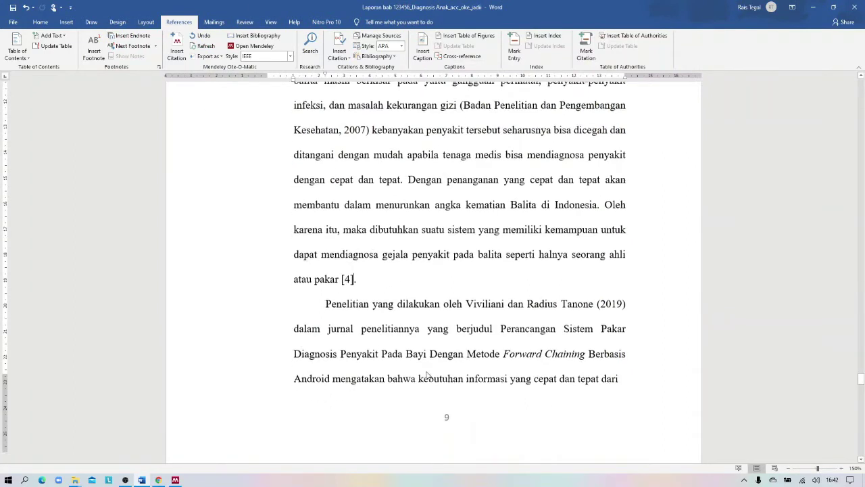
scroll(379, 324, "down", 4)
scroll(406, 344, "down", 2)
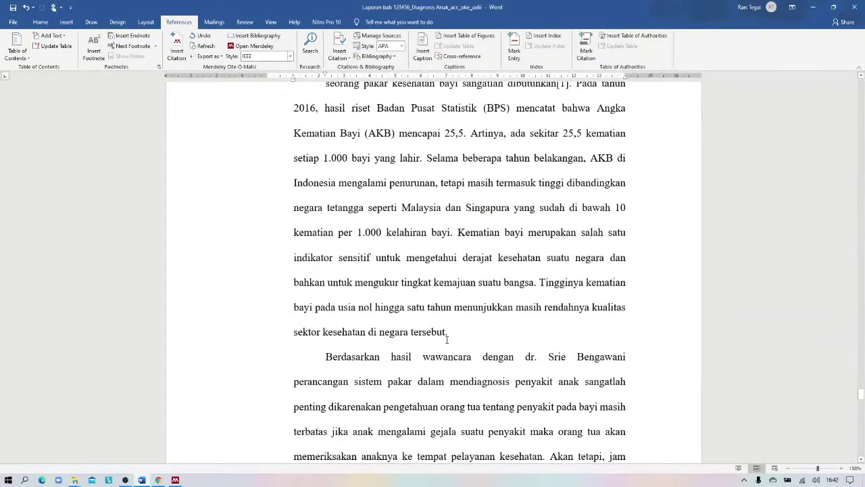
left_click(447, 332)
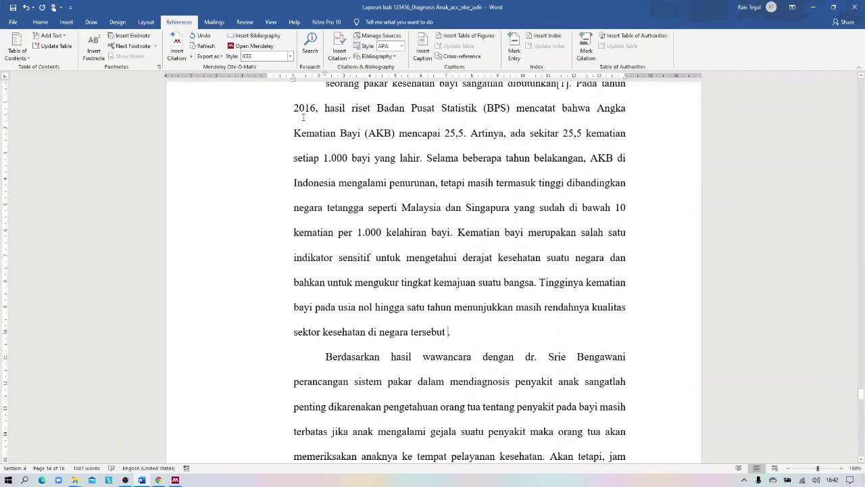
left_click(177, 47)
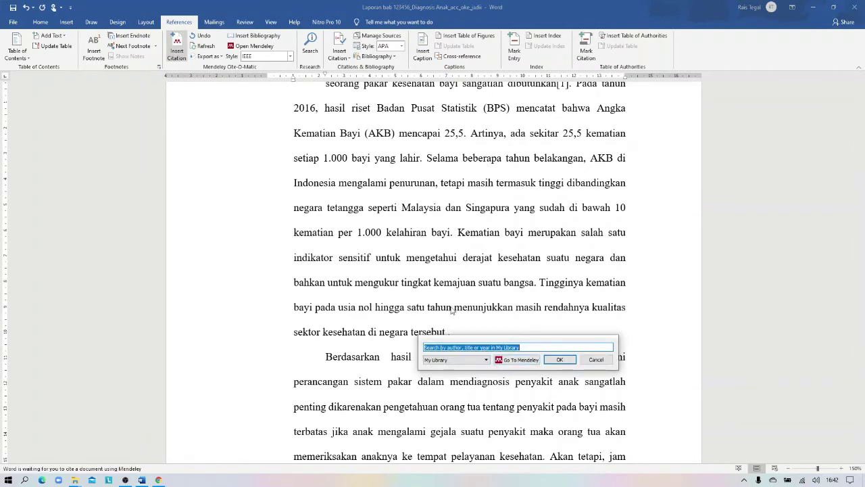
left_click(523, 361)
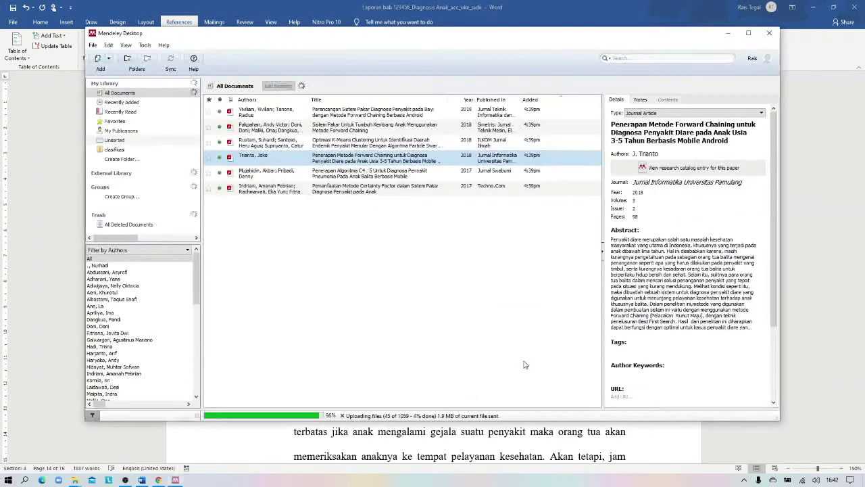
left_click(260, 143)
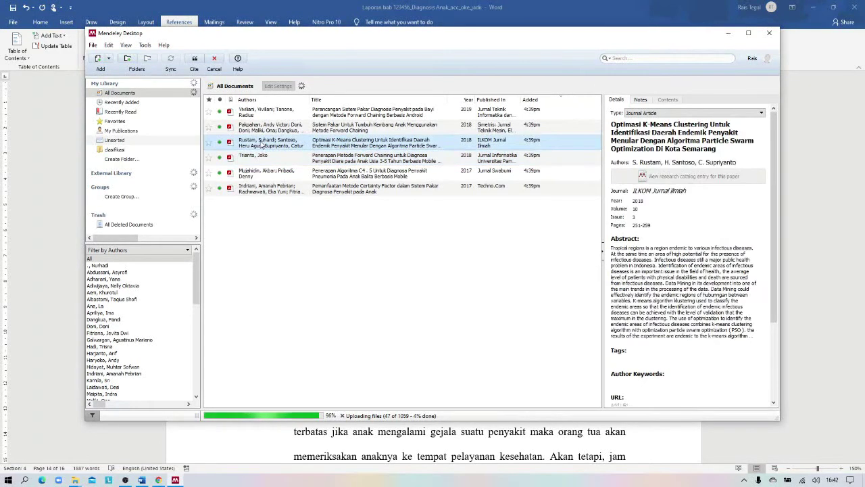
left_click(200, 67)
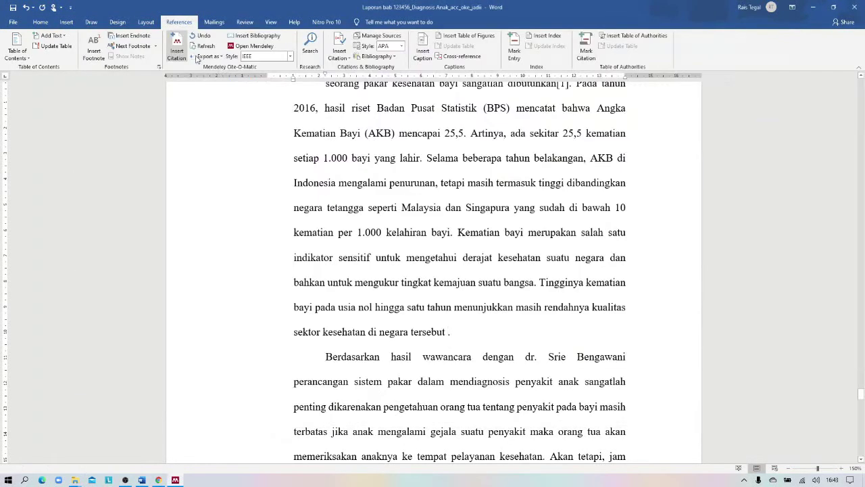
Step: Cite the 'Sistem Pakar Untuk Tumbuh Kembang Anak' paper as [6] after 'pada balita yang sakit'
scroll(433, 271, "down", 2)
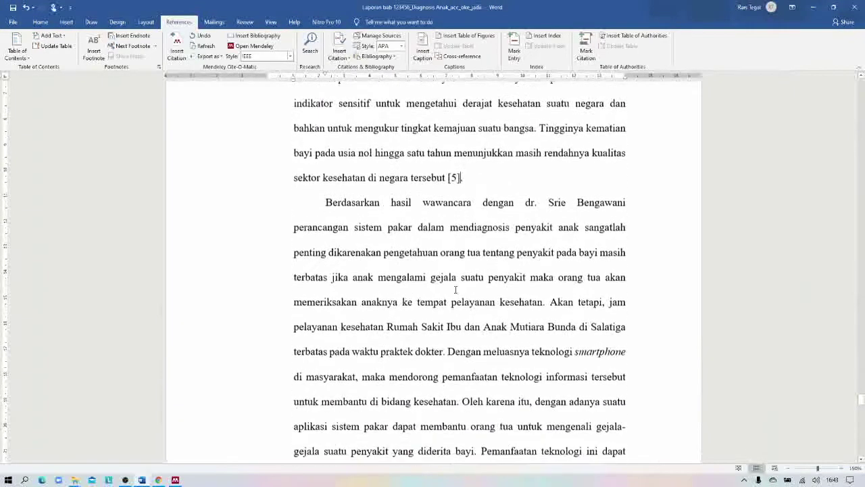
scroll(455, 286, "down", 2)
scroll(454, 287, "down", 3)
scroll(439, 291, "down", 3)
scroll(429, 294, "down", 2)
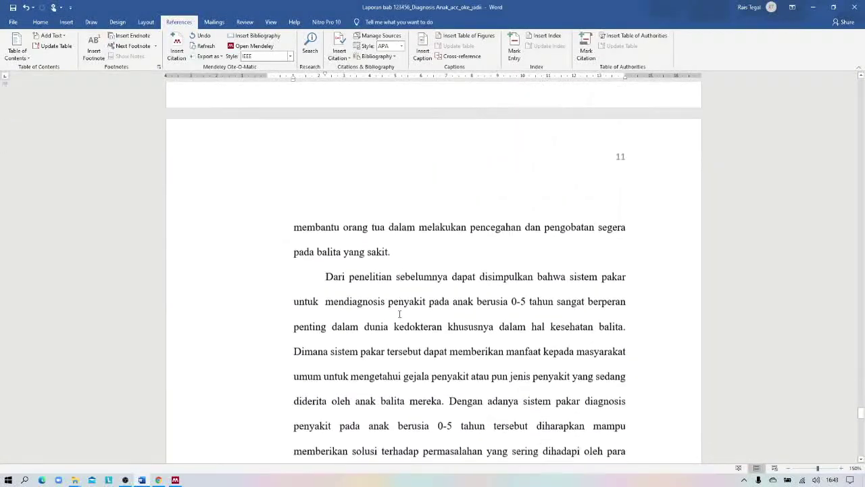
scroll(399, 315, "down", 3)
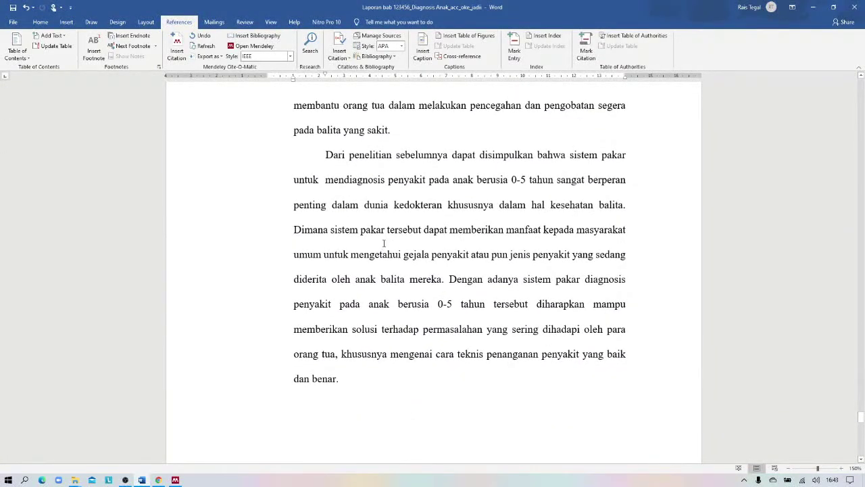
left_click(388, 131)
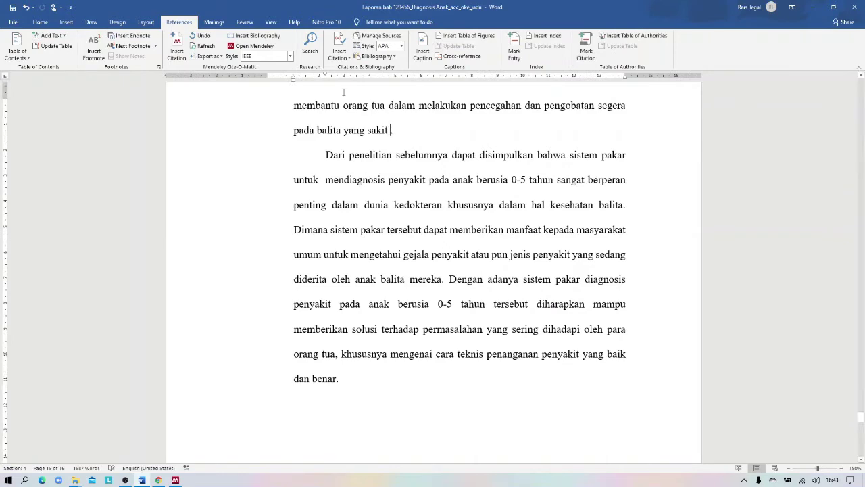
left_click(176, 47)
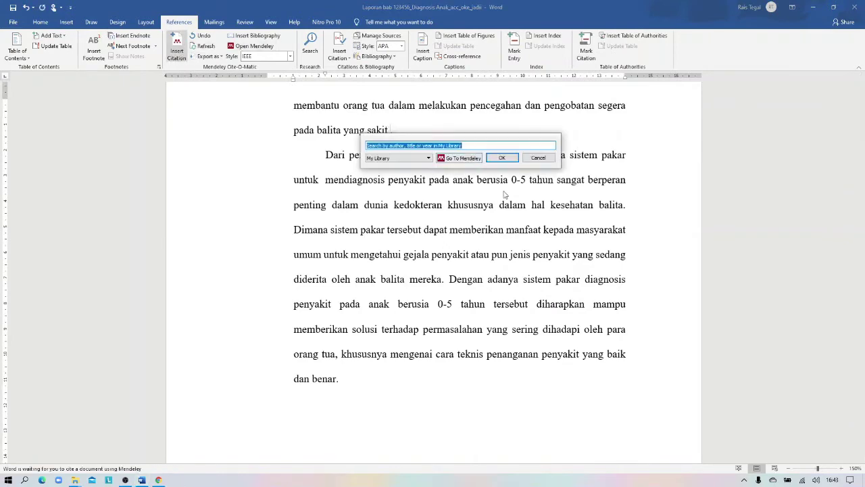
left_click(463, 158)
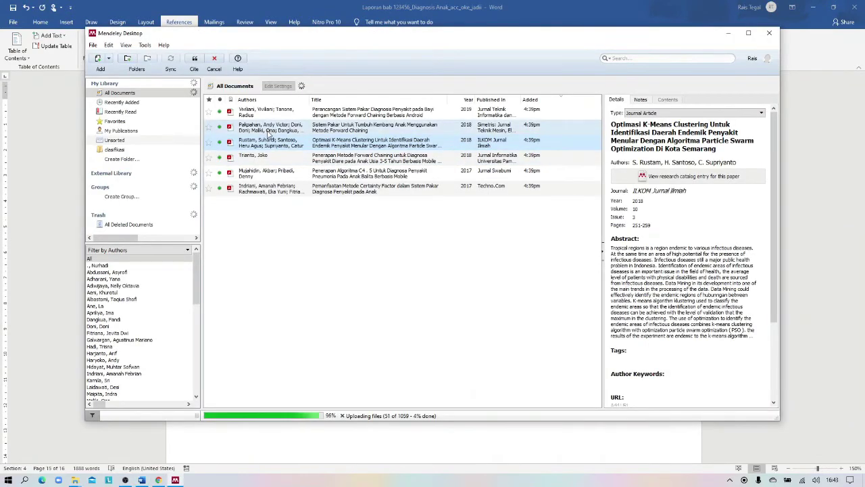
left_click(274, 128)
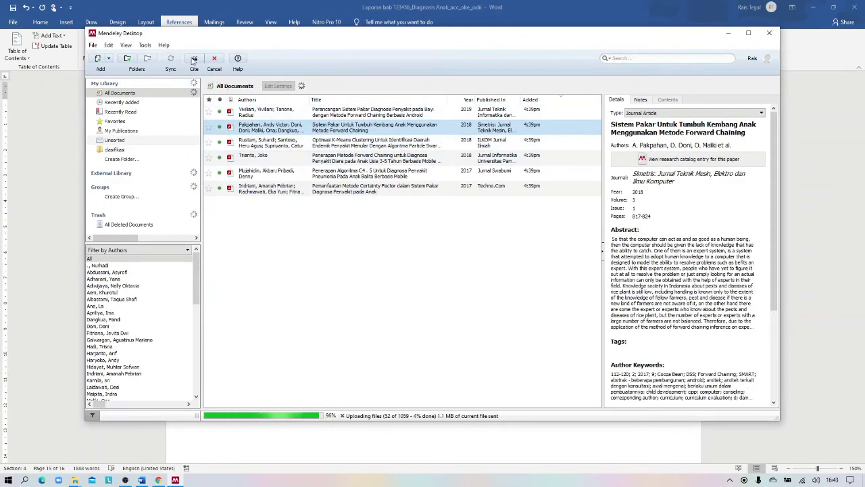
left_click(193, 61)
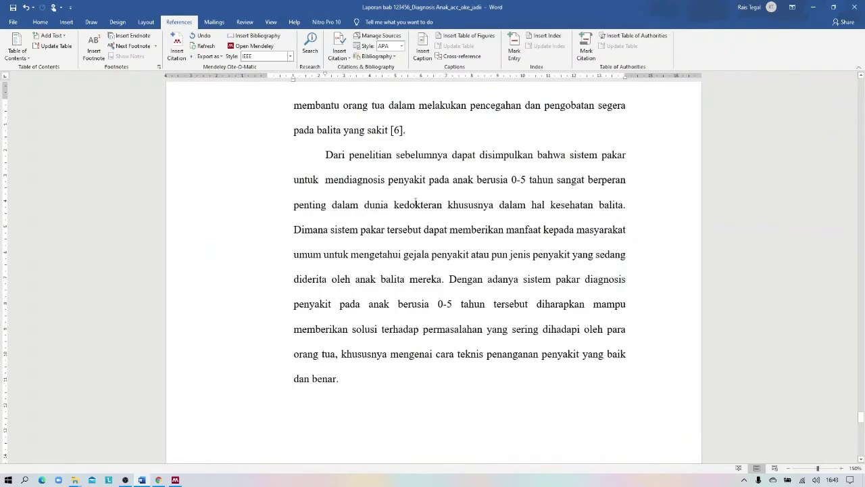
scroll(416, 203, "up", 3)
scroll(415, 202, "up", 4)
scroll(415, 203, "up", 5)
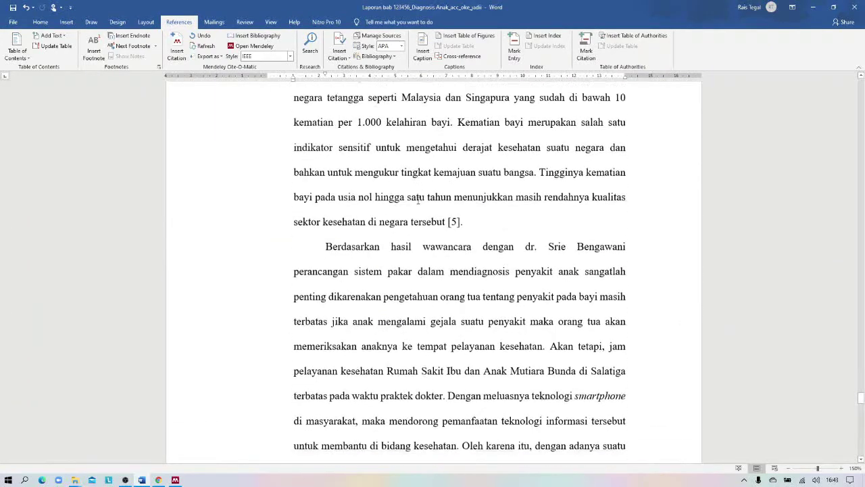
Step: Scroll back up through the report to review the six inserted IEEE citations
scroll(417, 198, "down", 3)
scroll(418, 198, "down", 2)
scroll(432, 223, "up", 7)
scroll(439, 242, "up", 6)
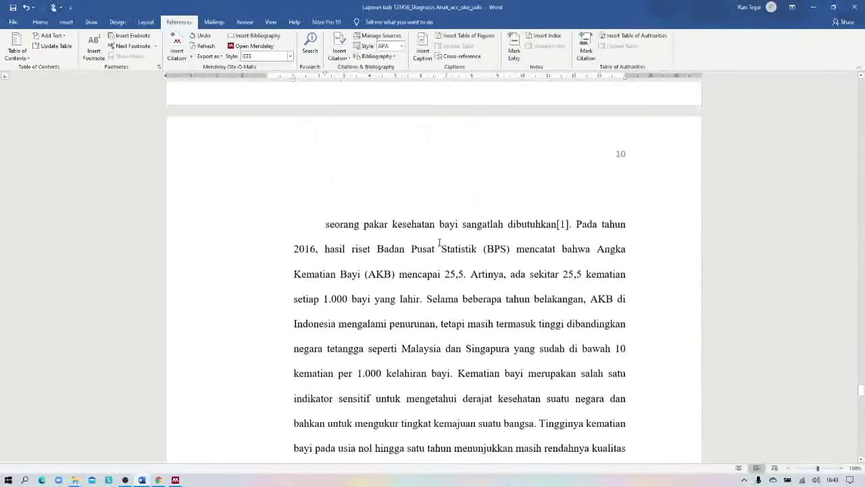
scroll(439, 241, "up", 3)
scroll(432, 243, "up", 4)
scroll(426, 245, "up", 4)
scroll(418, 248, "up", 1)
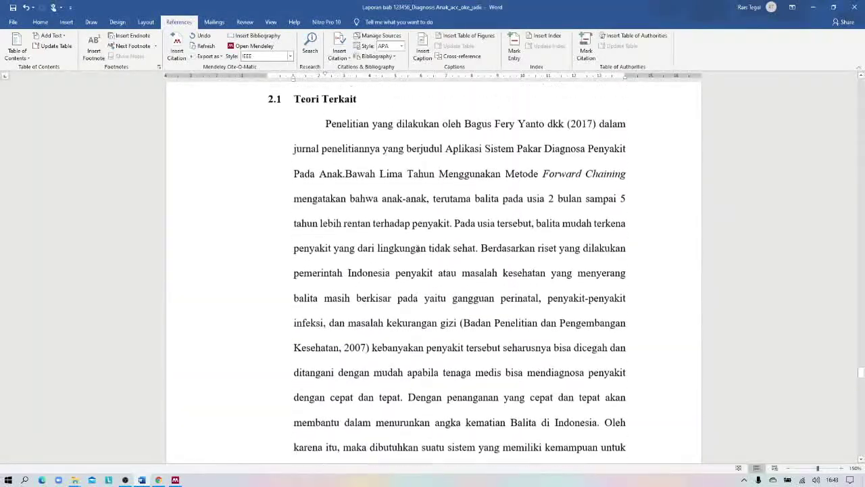
scroll(417, 248, "up", 5)
scroll(417, 248, "up", 4)
scroll(418, 248, "up", 4)
scroll(416, 249, "up", 4)
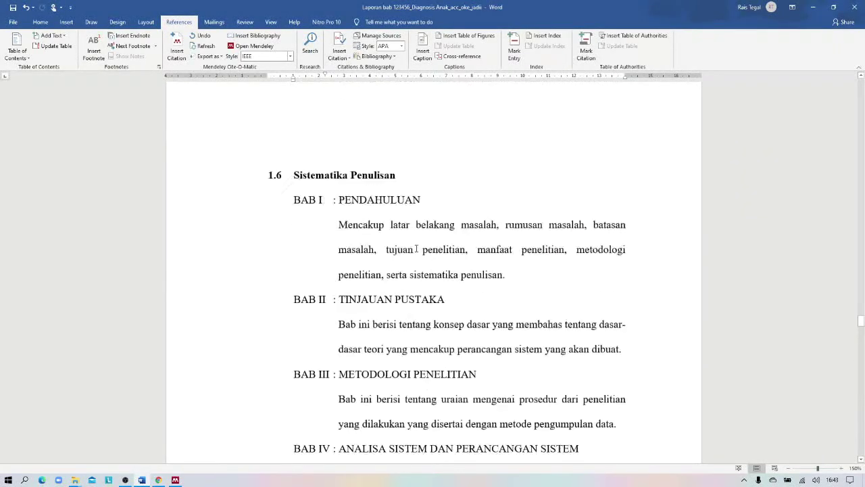
scroll(417, 249, "up", 4)
scroll(417, 248, "up", 4)
scroll(417, 249, "up", 3)
scroll(418, 243, "up", 5)
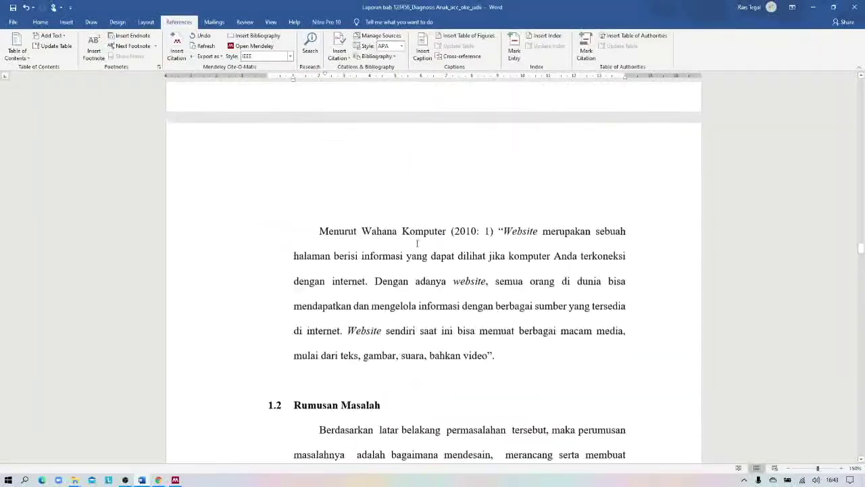
scroll(418, 243, "up", 5)
scroll(421, 242, "up", 4)
scroll(424, 238, "up", 2)
scroll(431, 233, "up", 3)
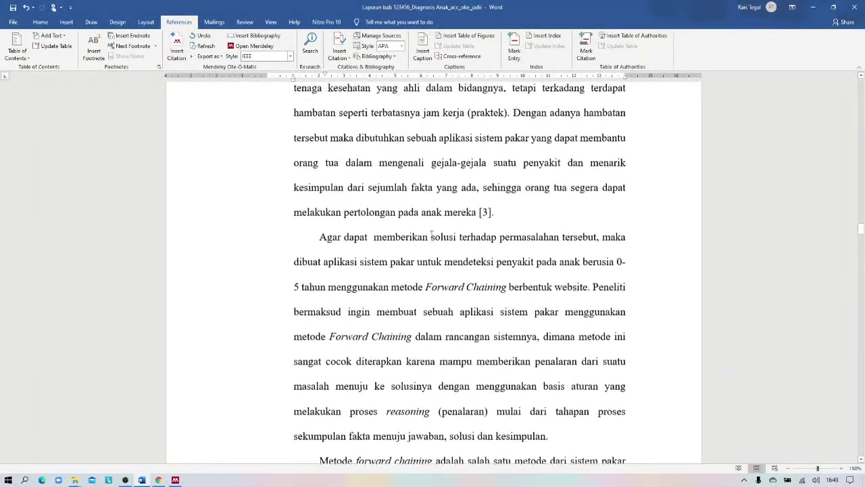
scroll(439, 243, "up", 4)
scroll(448, 251, "up", 1)
scroll(473, 270, "up", 5)
scroll(497, 289, "up", 5)
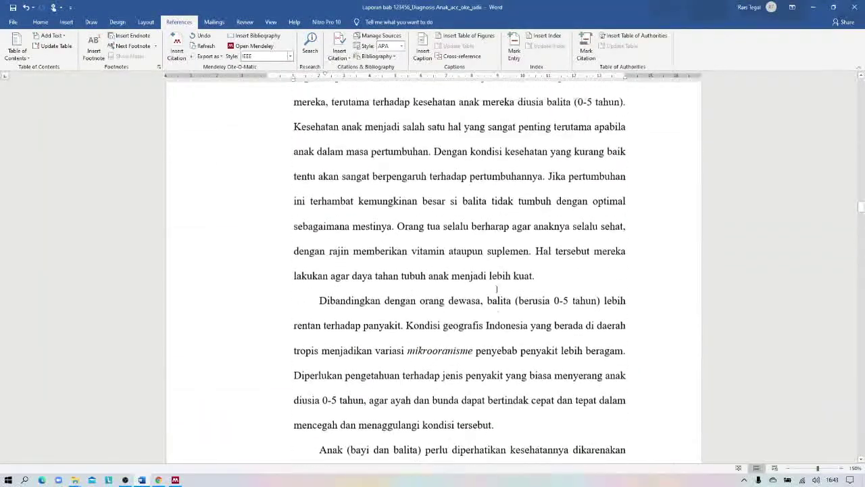
scroll(497, 289, "up", 3)
scroll(497, 288, "up", 4)
scroll(497, 288, "up", 4)
scroll(497, 288, "up", 1)
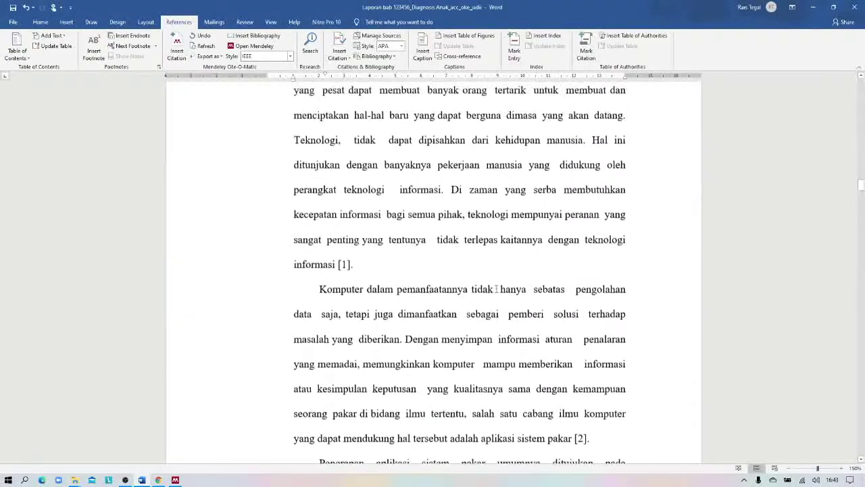
scroll(497, 289, "up", 4)
left_click_drag(861, 181, 860, 438)
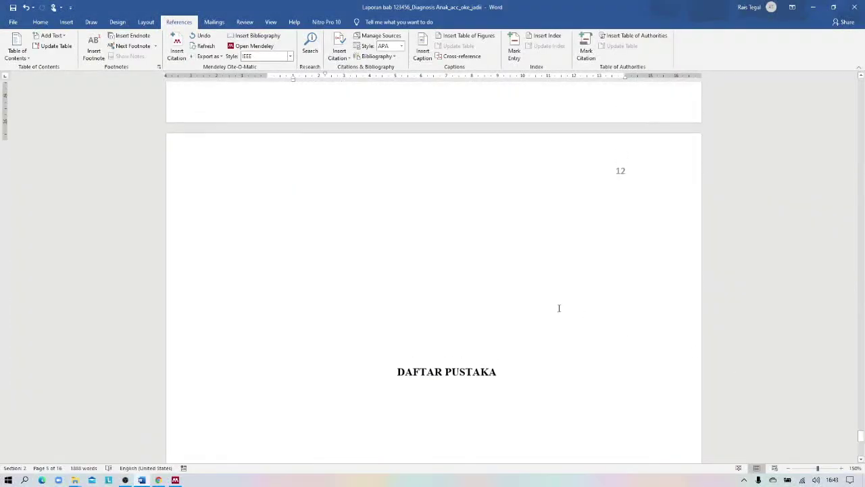
Step: Delete the blank lines above the DAFTAR PUSTAKA heading to pull it up
left_click(385, 228)
key("Delete")
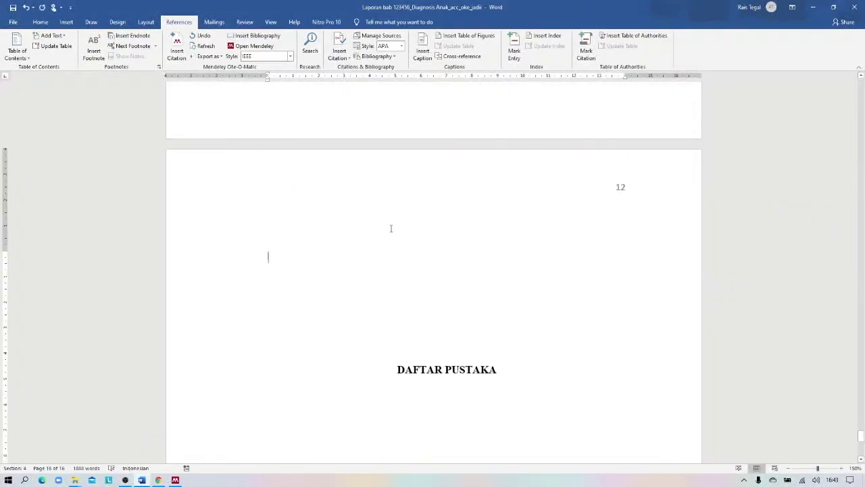
key("Delete")
key("Delete")
key("Delete")
key("Delete")
key("Delete")
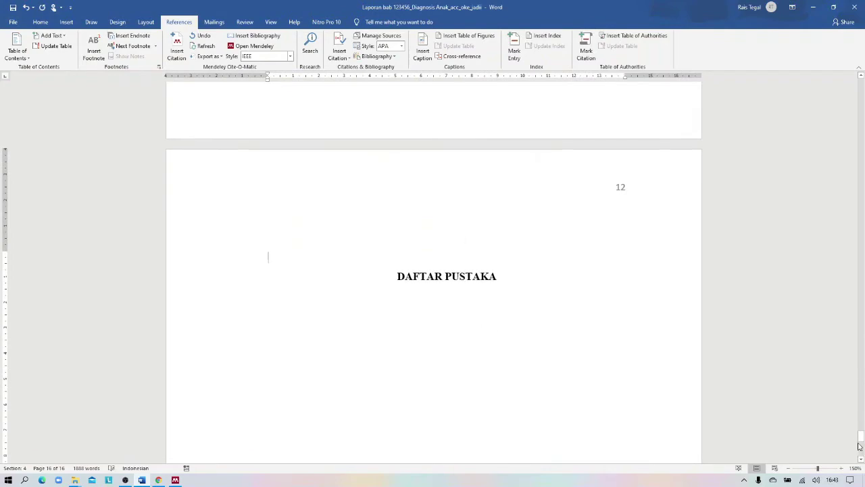
mouse_move(859, 446)
left_mouse_down()
mouse_move(861, 318)
mouse_move(861, 371)
left_mouse_up()
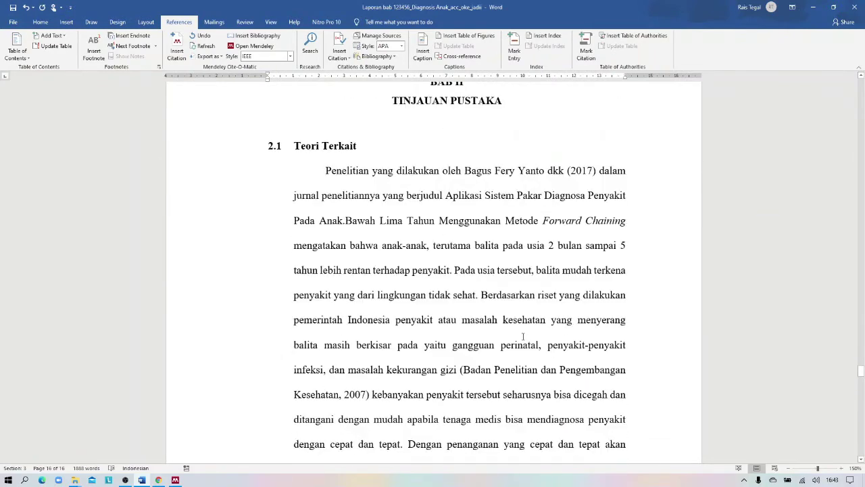
Step: Reformat the citations in AMA style, then in APSA style, to compare
scroll(334, 255, "down", 4)
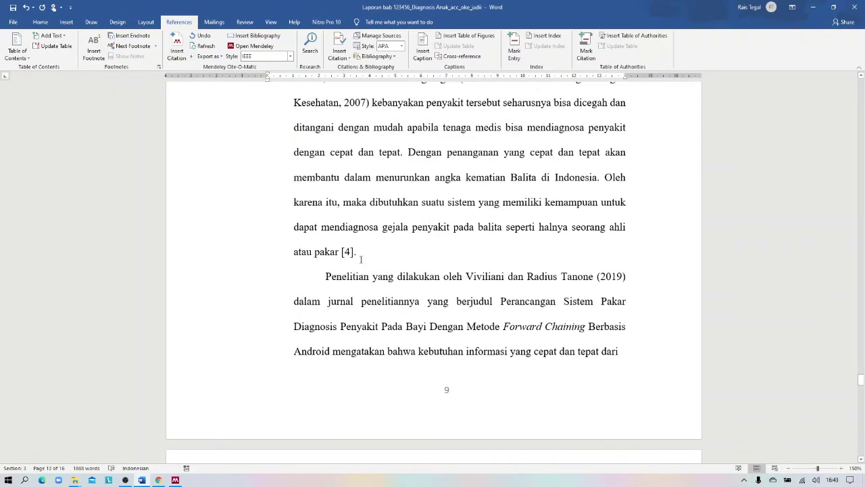
left_click(292, 57)
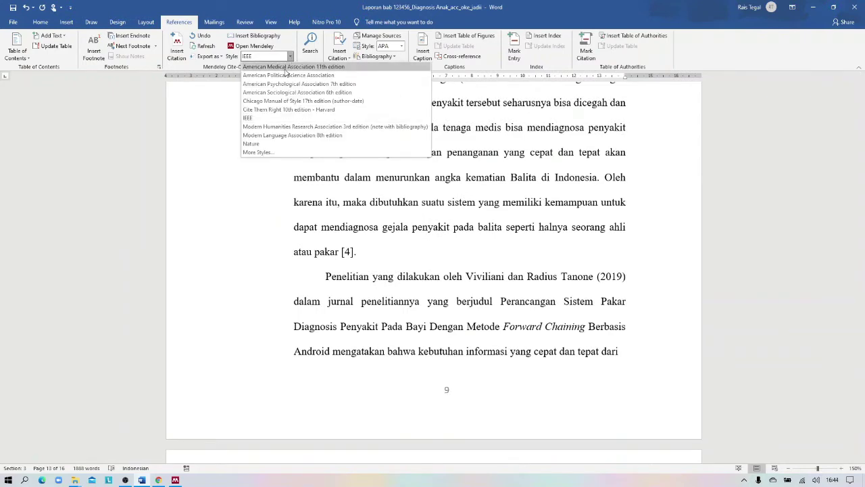
left_click(285, 69)
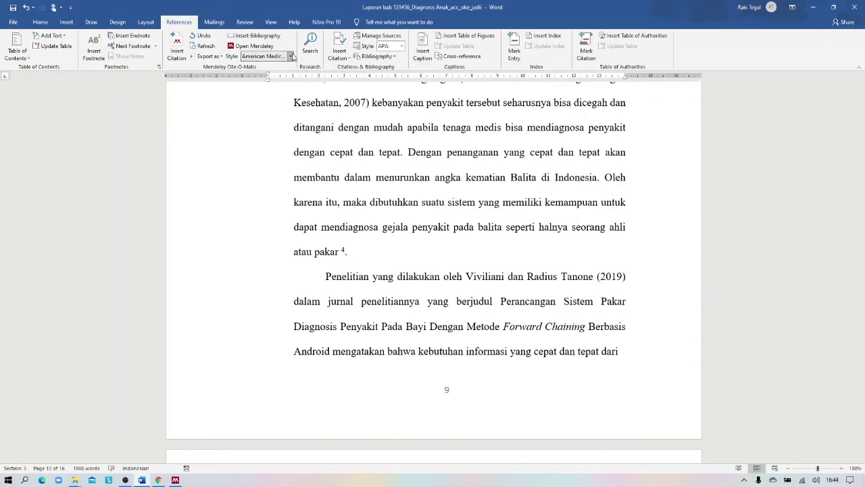
left_click(291, 56)
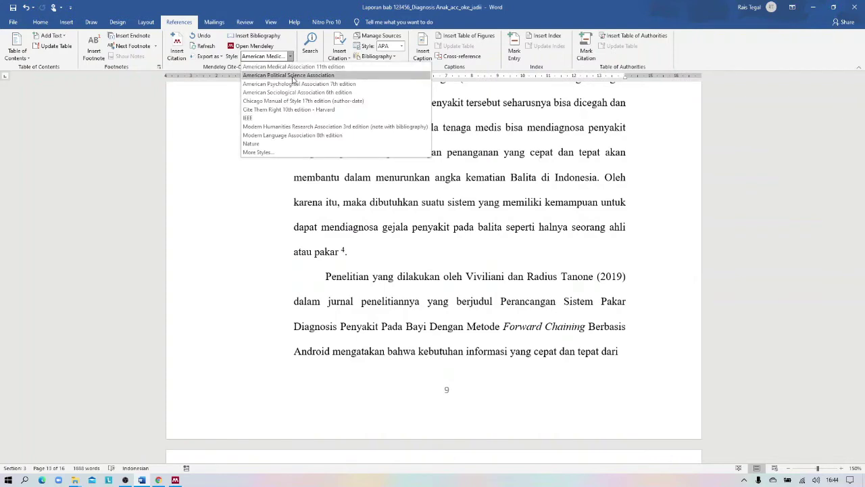
left_click(293, 76)
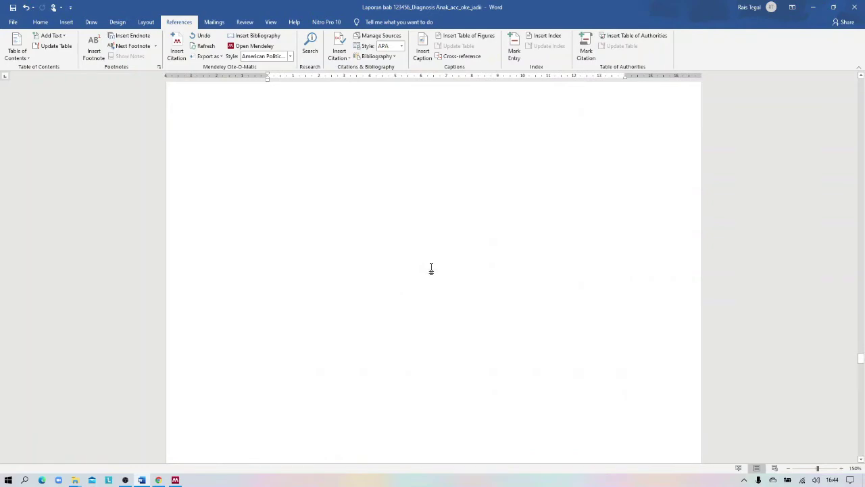
Step: Try APA style, then switch the citations back to IEEE numbered brackets
scroll(431, 269, "down", 1)
scroll(431, 268, "down", 3)
scroll(431, 269, "down", 3)
scroll(431, 269, "down", 1)
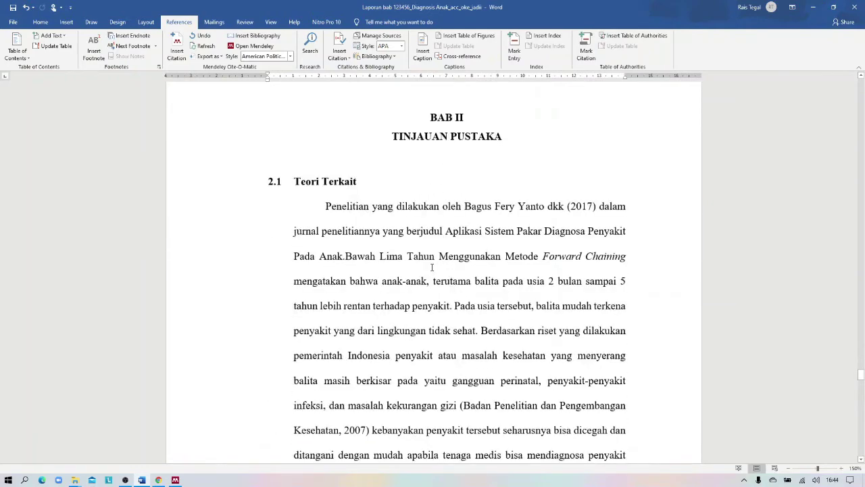
scroll(431, 267, "down", 3)
scroll(362, 210, "down", 2)
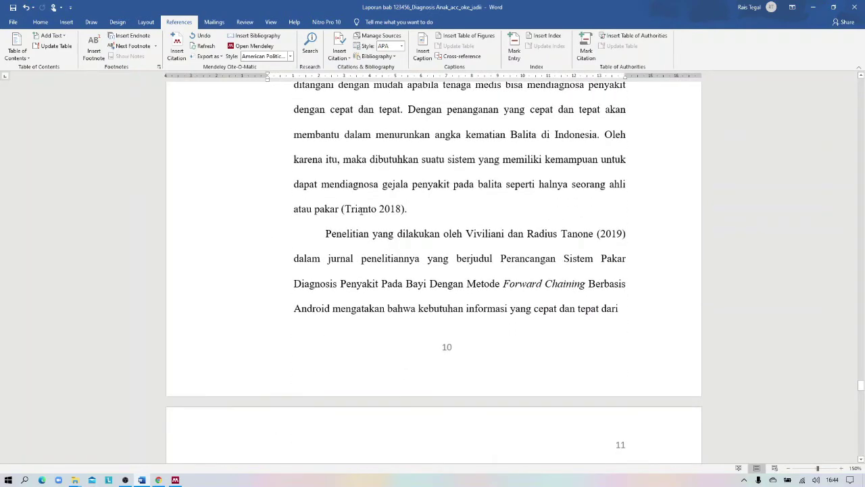
left_click(290, 57)
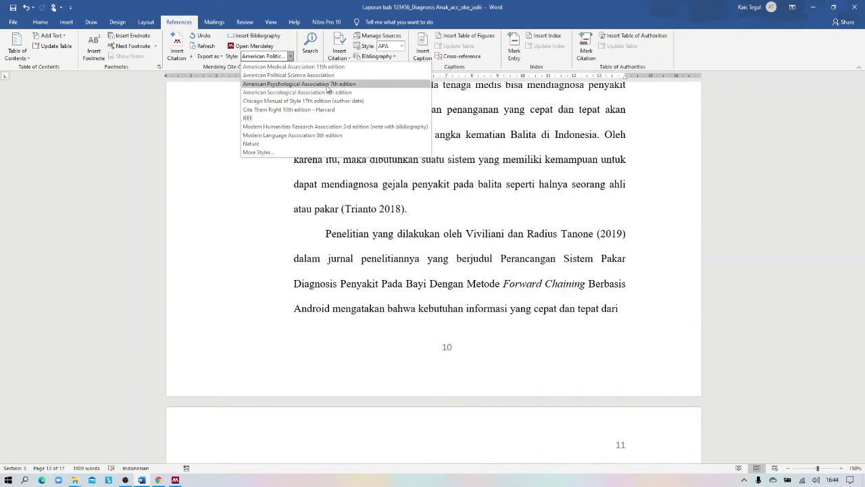
left_click(328, 85)
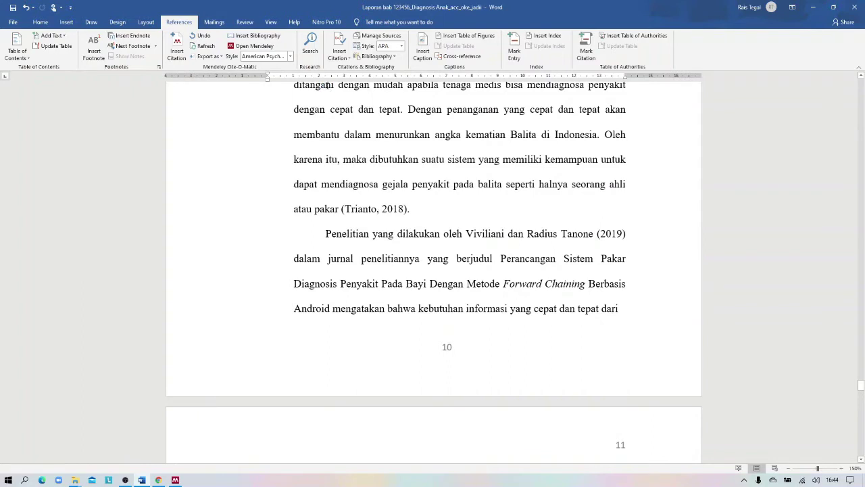
left_click(290, 58)
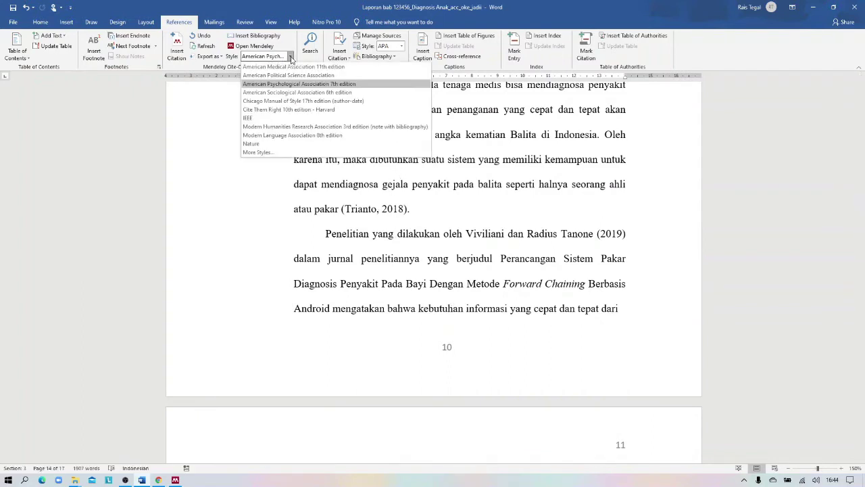
left_click(248, 119)
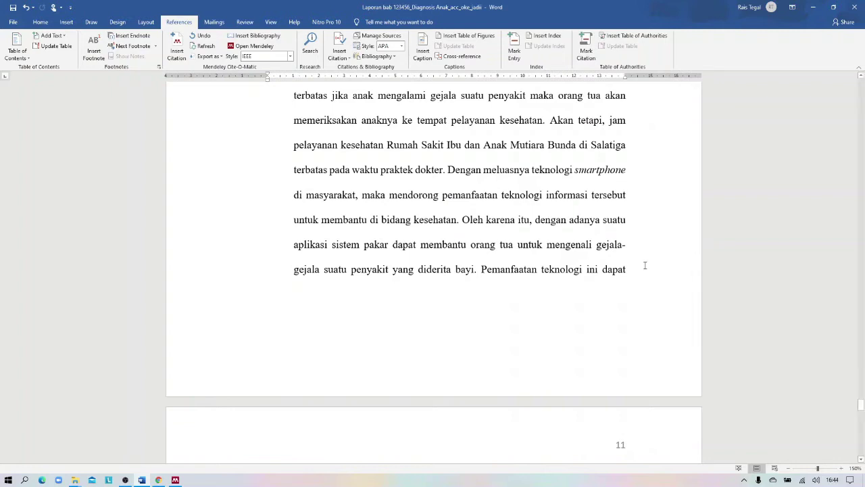
scroll(520, 229, "up", 3)
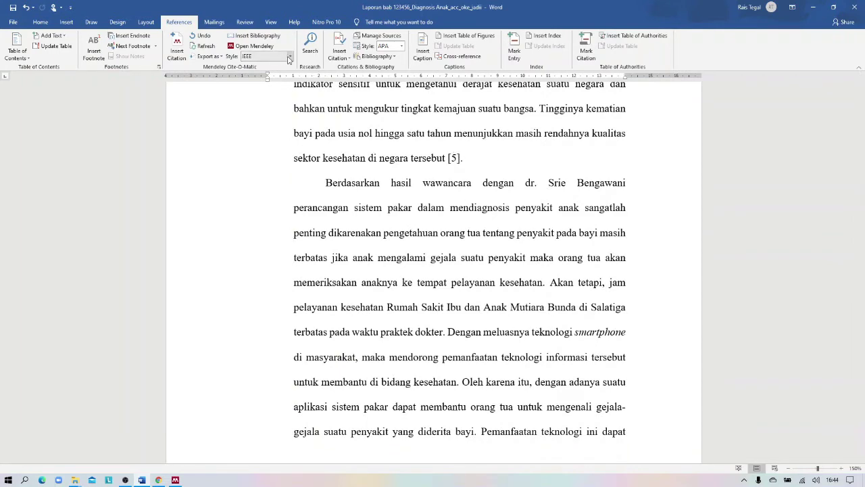
Step: Left-align the empty line under the DAFTAR PUSTAKA heading on page 16
scroll(681, 289, "down", 5)
scroll(693, 294, "down", 5)
scroll(699, 291, "down", 5)
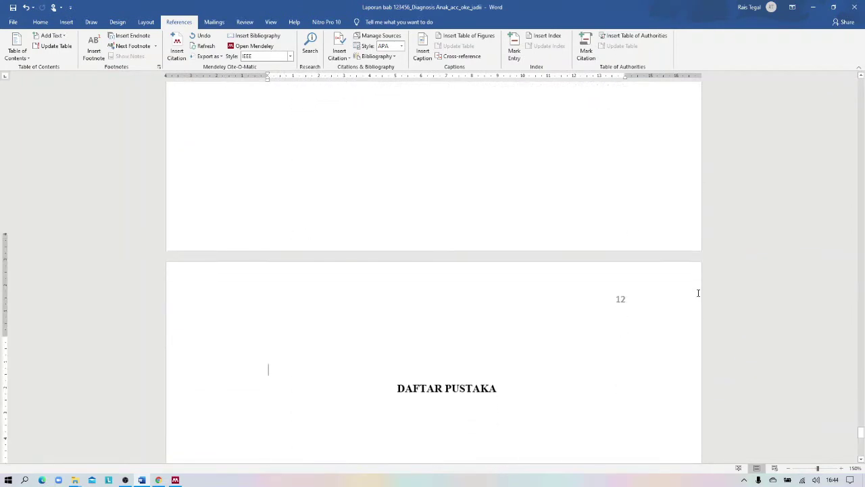
scroll(354, 246, "down", 5)
scroll(324, 251, "up", 3)
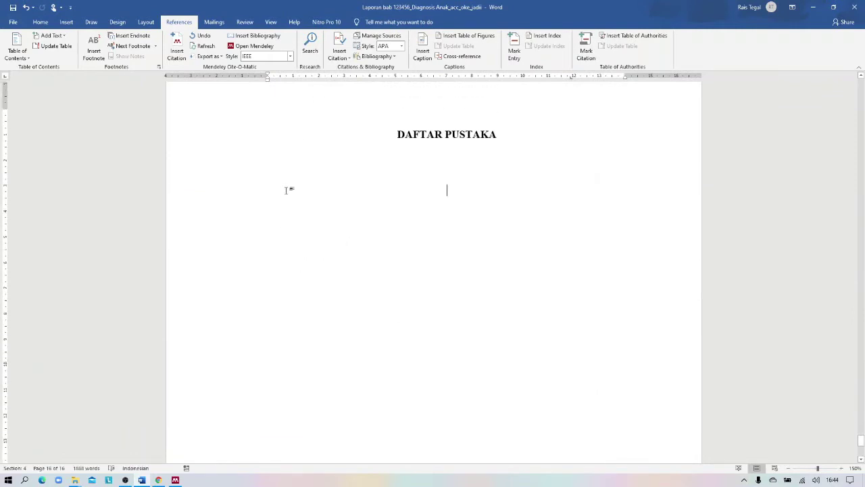
left_click(40, 22)
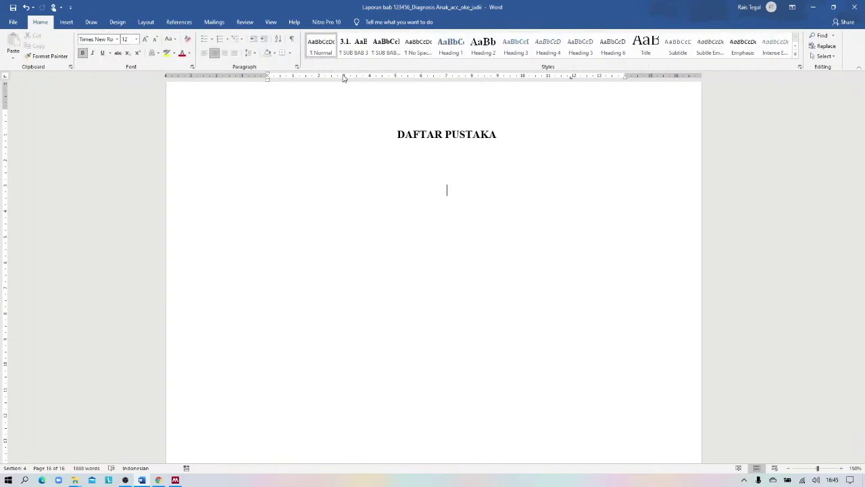
left_click(204, 53)
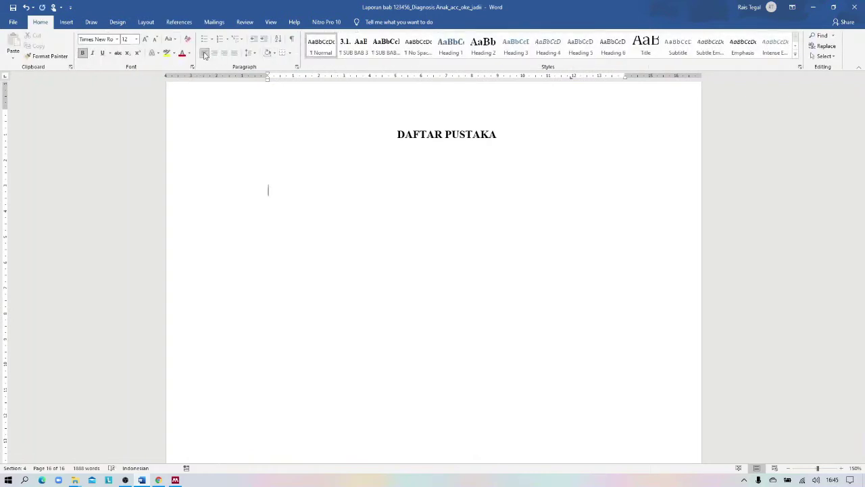
left_click(179, 22)
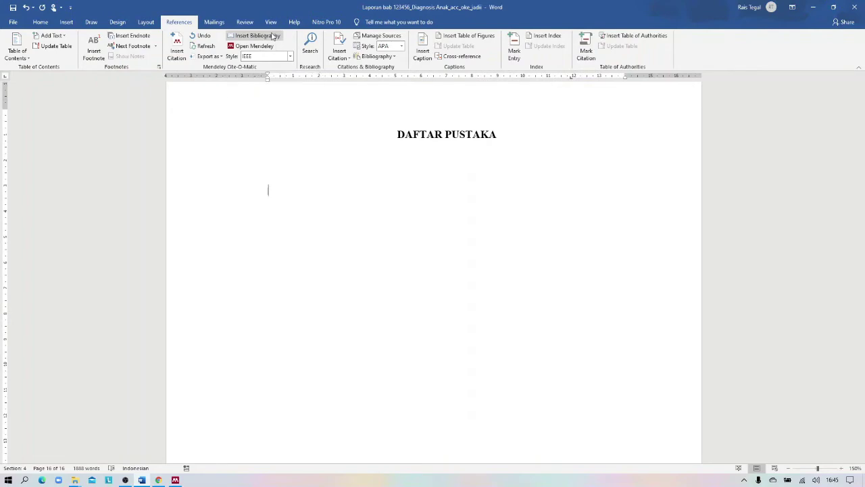
Step: Insert the Mendeley bibliography under DAFTAR PUSTAKA and review IEEE references [1]–[6]
left_click(273, 36)
scroll(395, 273, "down", 5)
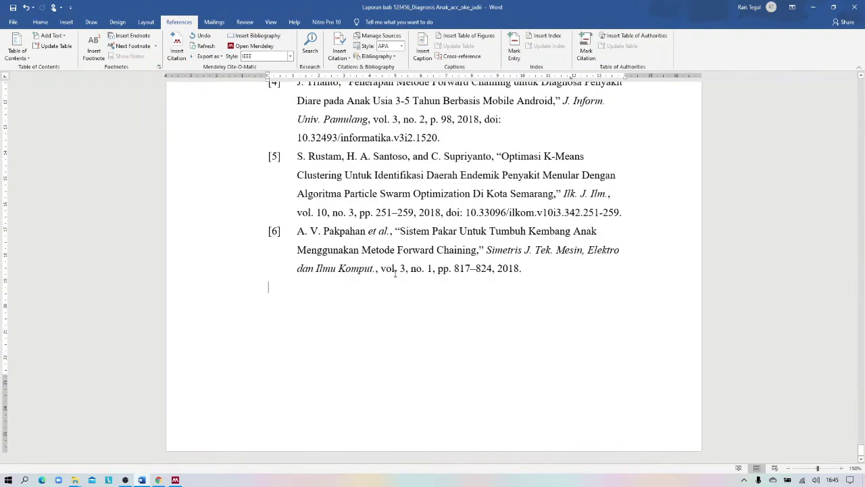
scroll(395, 273, "up", 2)
scroll(352, 230, "up", 2)
scroll(297, 179, "up", 2)
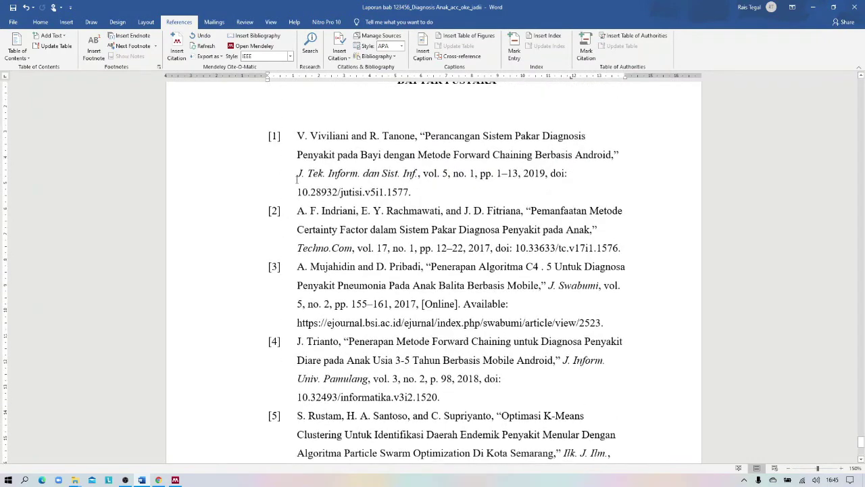
left_click(425, 308)
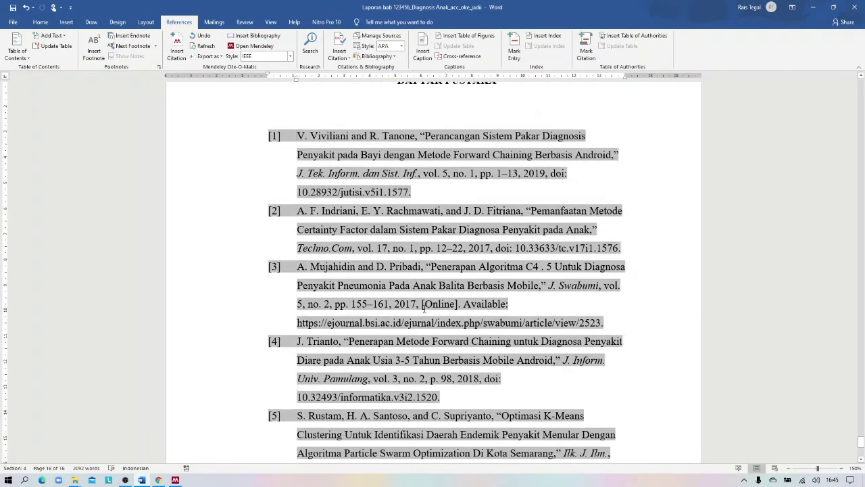
scroll(503, 449, "down", 1)
scroll(512, 439, "down", 2)
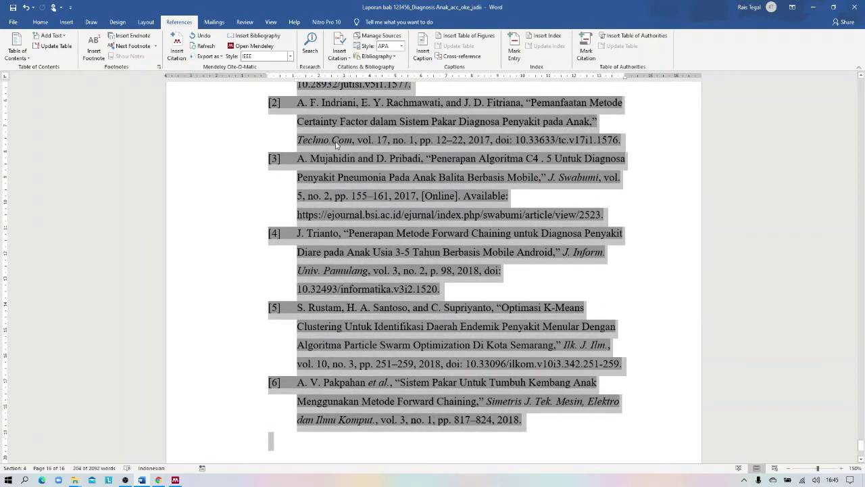
left_click(298, 170)
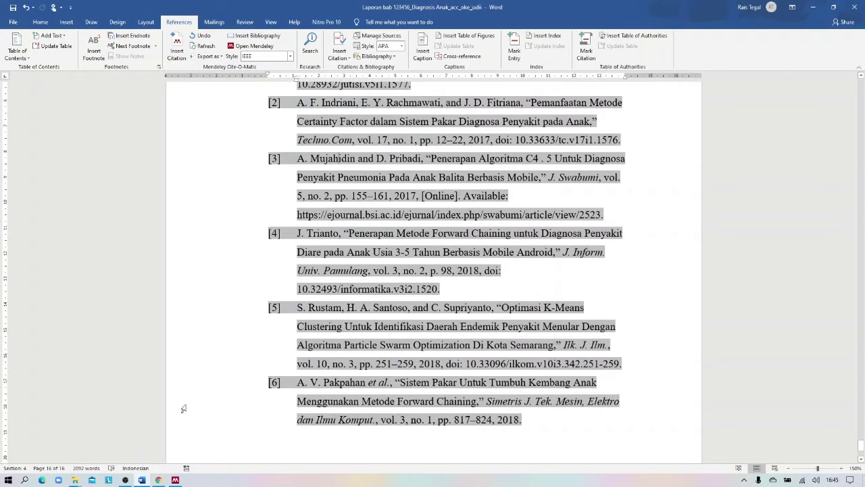
left_click(179, 479)
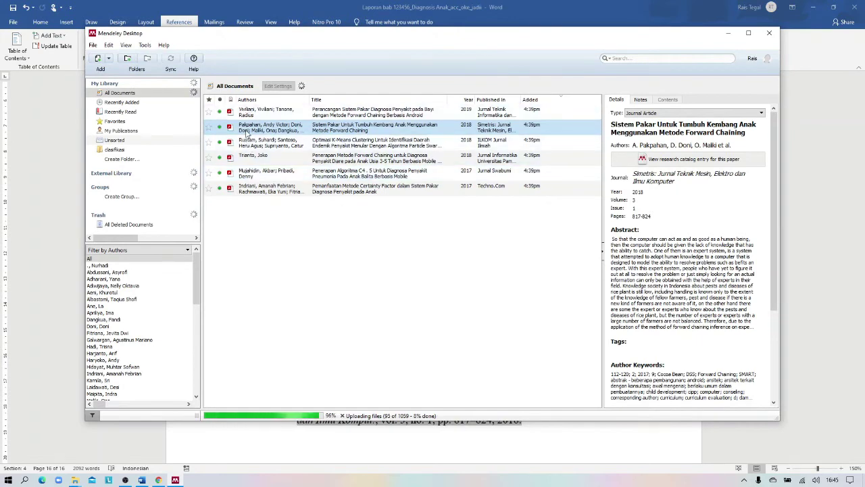
Step: Compare the DAFTAR PUSTAKA list in Word against the Mendeley Desktop library
left_click(218, 451)
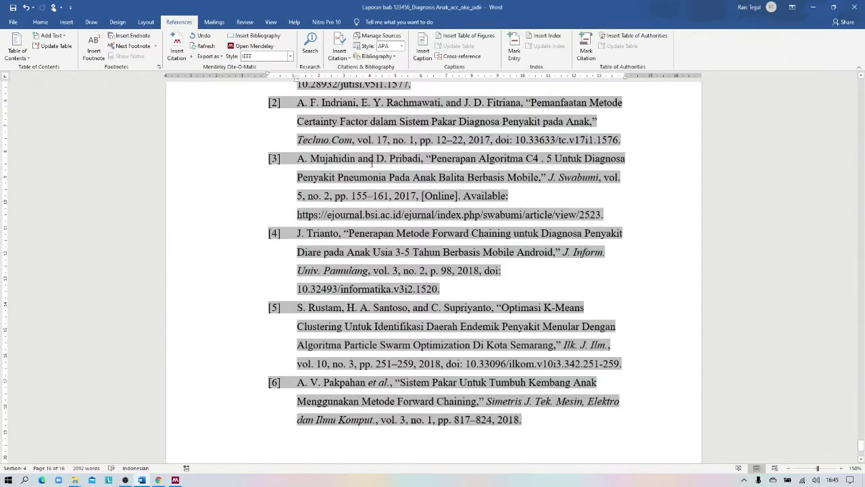
scroll(340, 178, "up", 1)
scroll(290, 145, "up", 2)
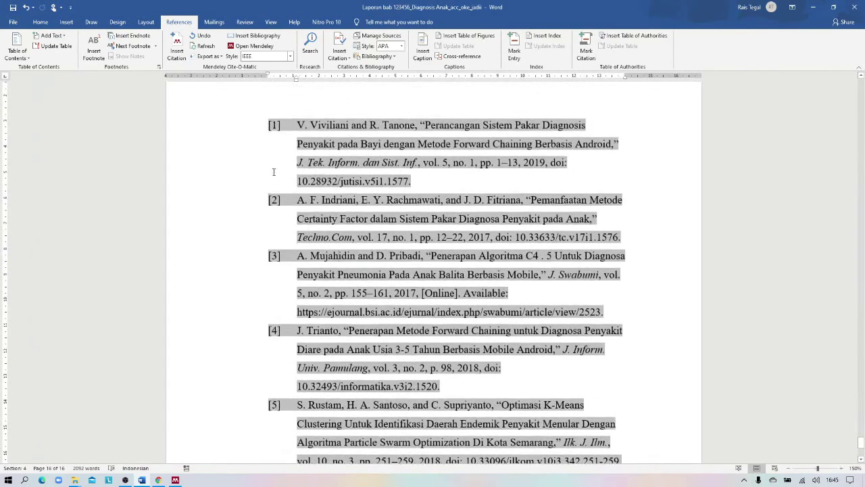
scroll(293, 173, "up", 2)
scroll(295, 178, "up", 2)
scroll(300, 176, "up", 3)
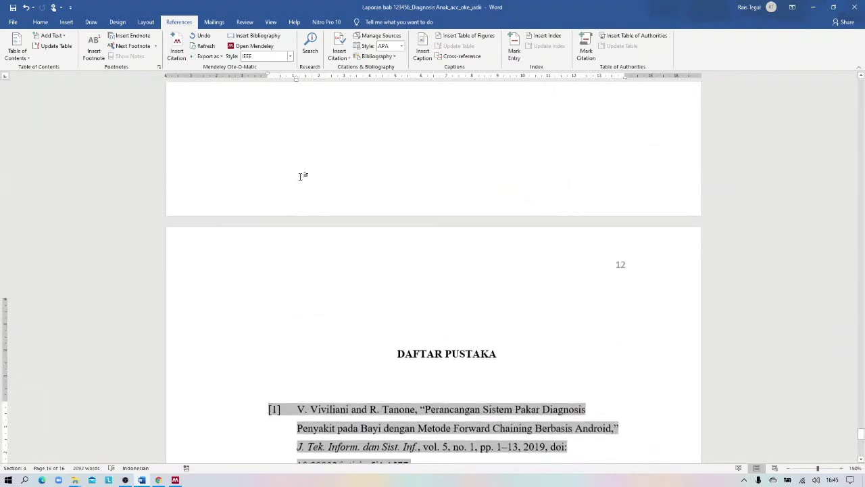
scroll(340, 192, "up", 3)
scroll(341, 190, "up", 3)
scroll(341, 192, "down", 8)
scroll(334, 246, "down", 2)
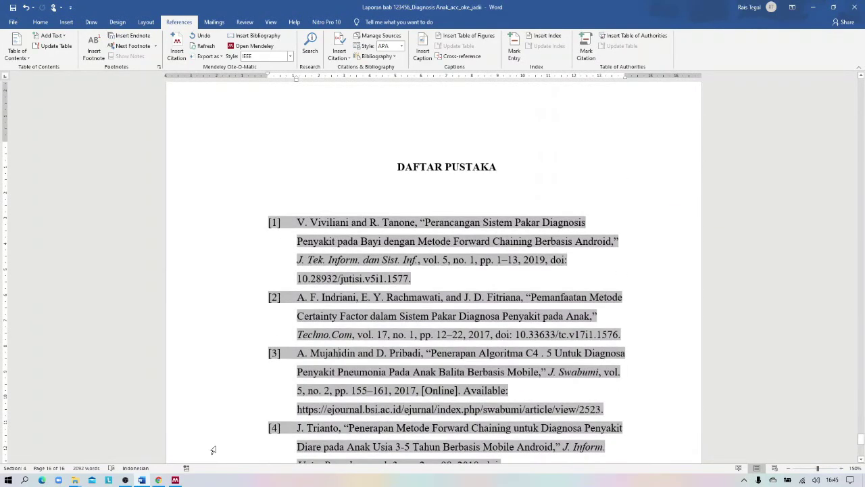
left_click(176, 479)
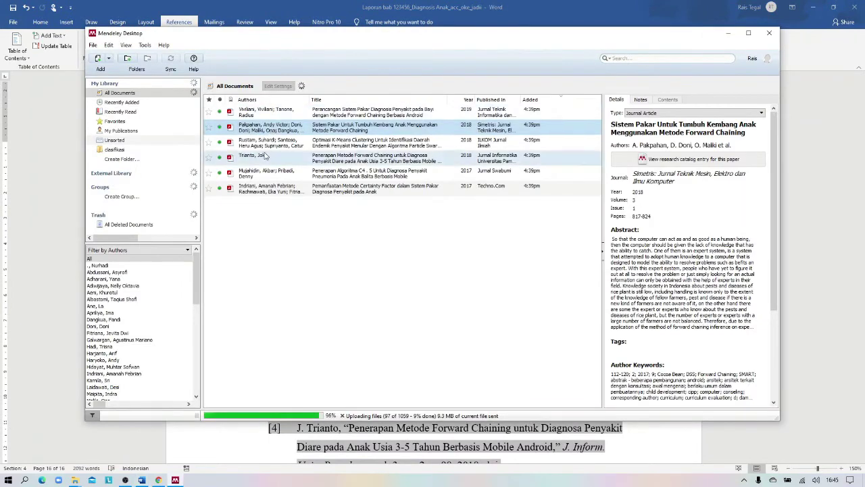
left_click(214, 439)
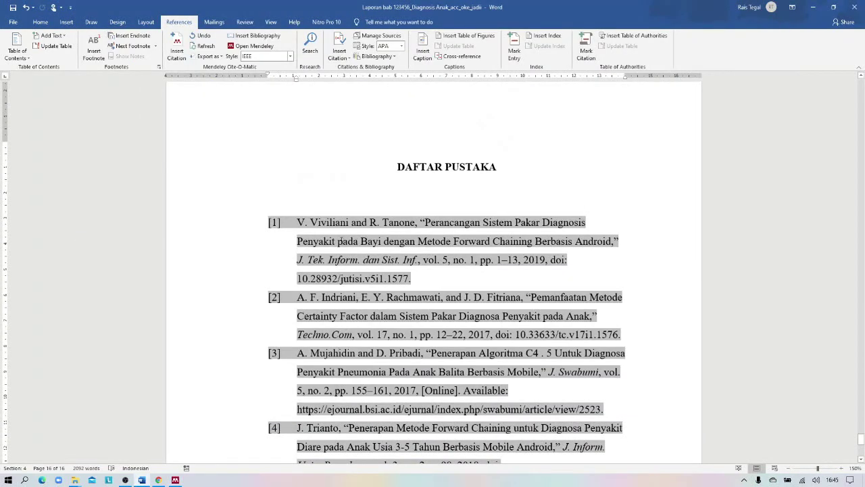
scroll(339, 241, "down", 3)
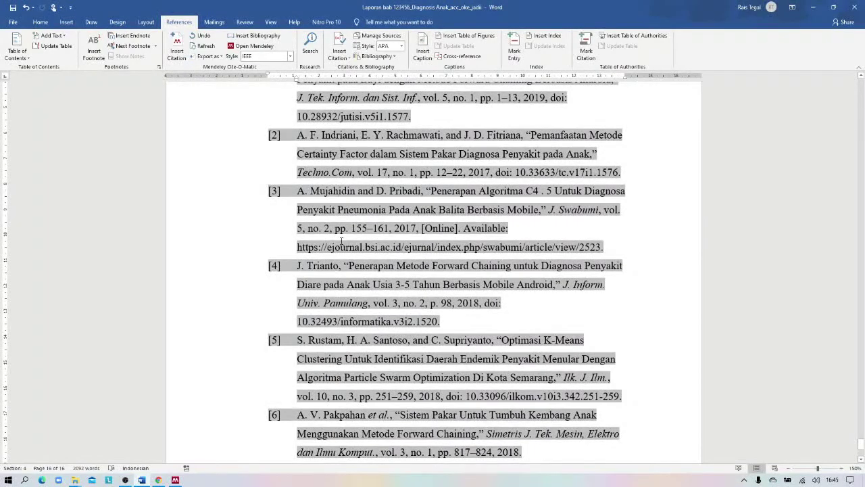
scroll(341, 241, "down", 2)
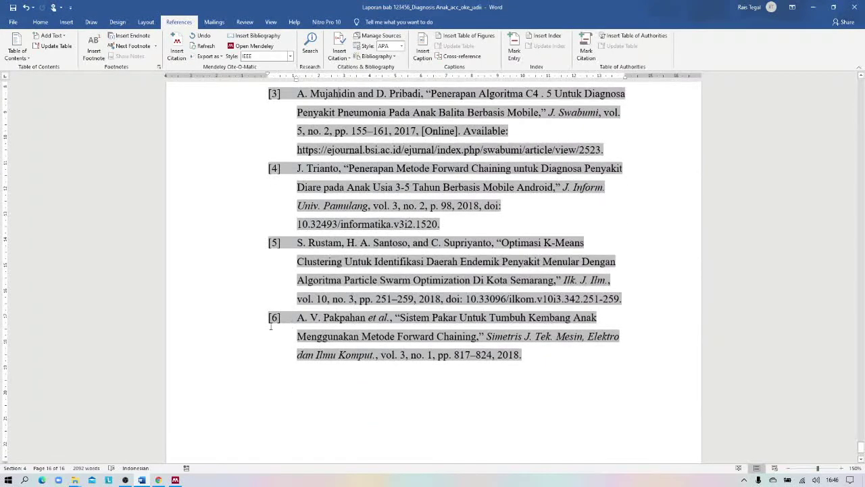
Step: Delete the extra blank line between the DAFTAR PUSTAKA heading and reference [1]
left_click(177, 480)
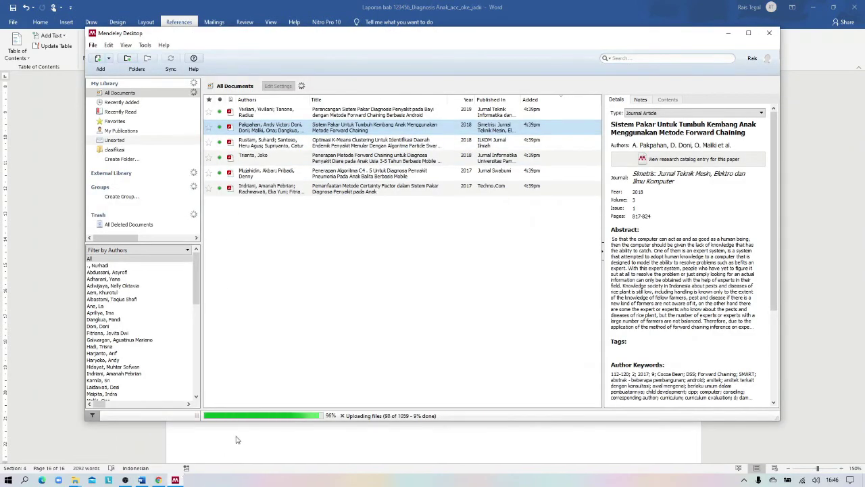
left_click(142, 480)
scroll(546, 344, "up", 1)
scroll(546, 344, "up", 1)
scroll(546, 345, "up", 6)
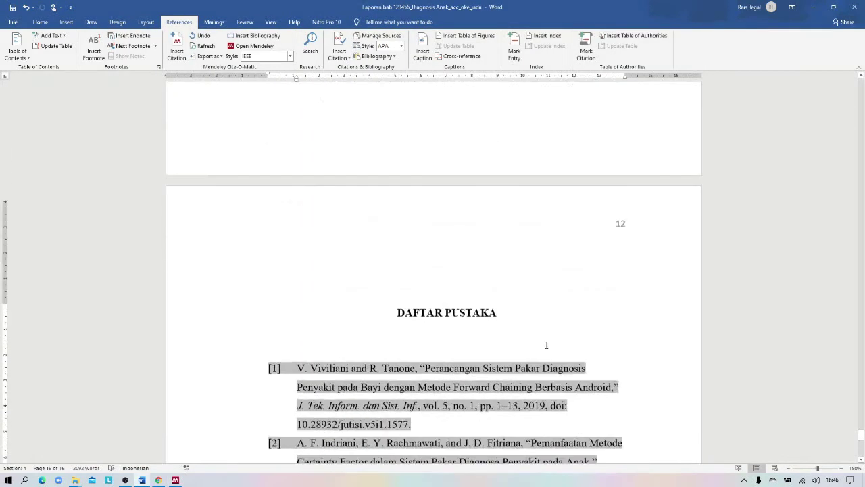
scroll(512, 349, "up", 1)
scroll(511, 350, "down", 2)
scroll(417, 321, "down", 2)
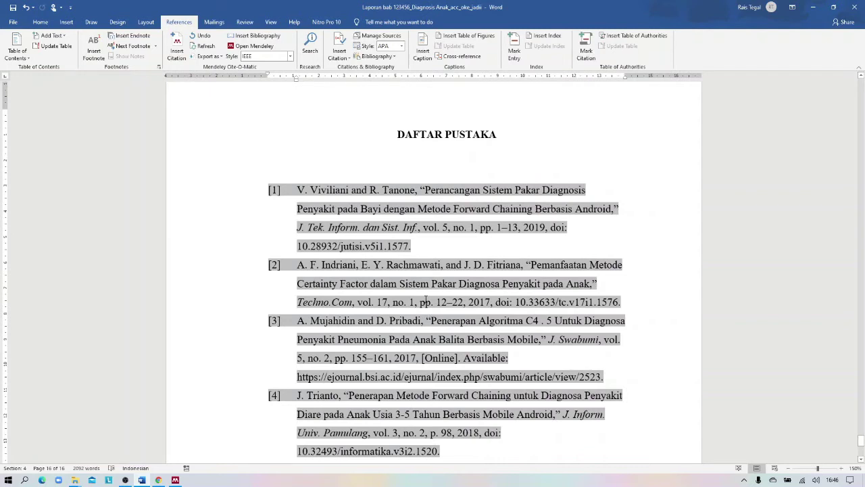
scroll(337, 320, "down", 3)
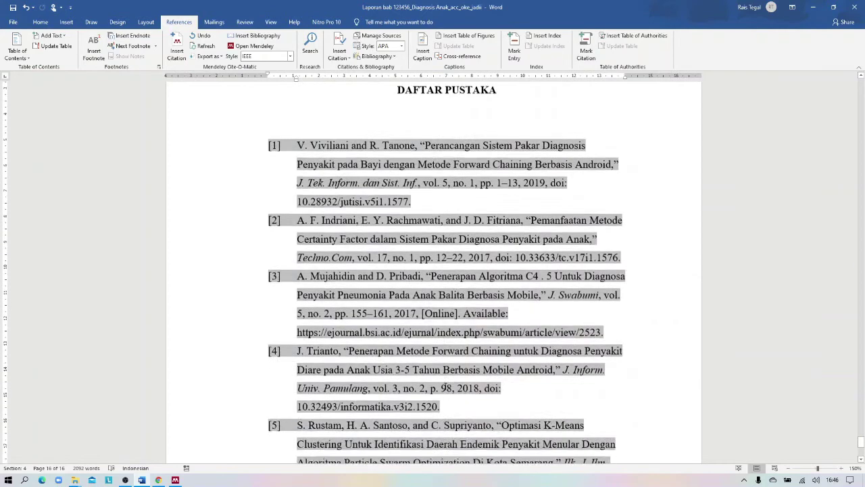
scroll(296, 196, "up", 3)
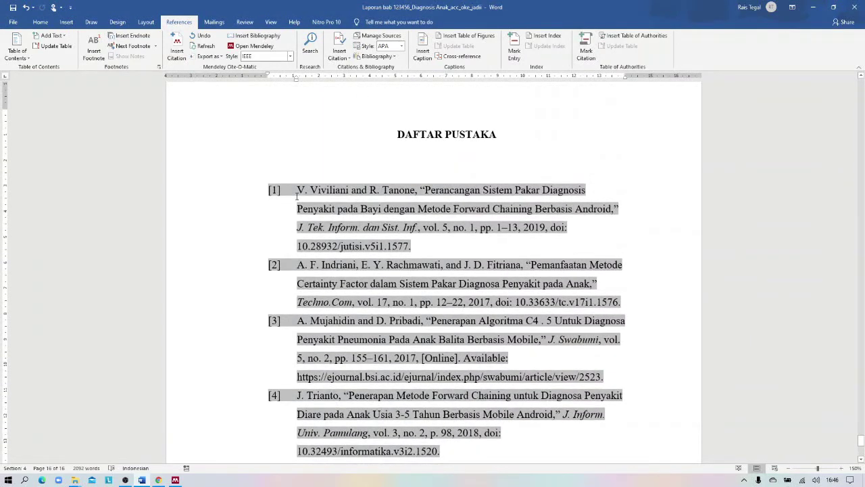
left_click(362, 155)
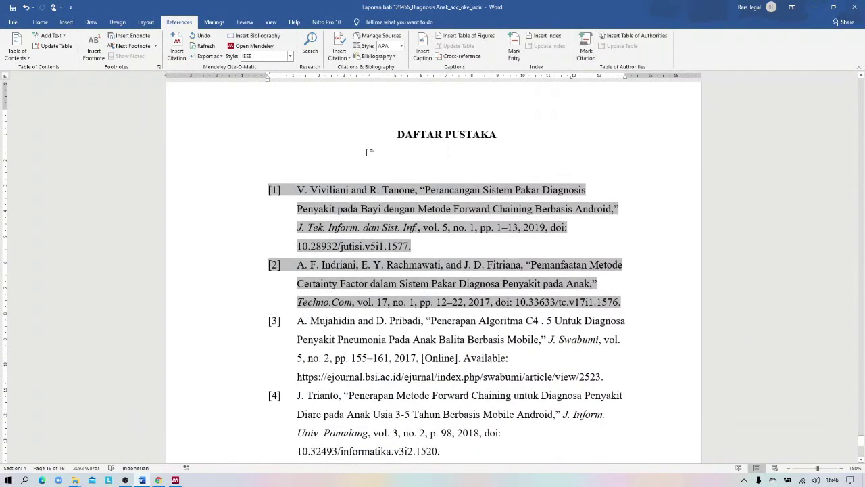
key("Delete")
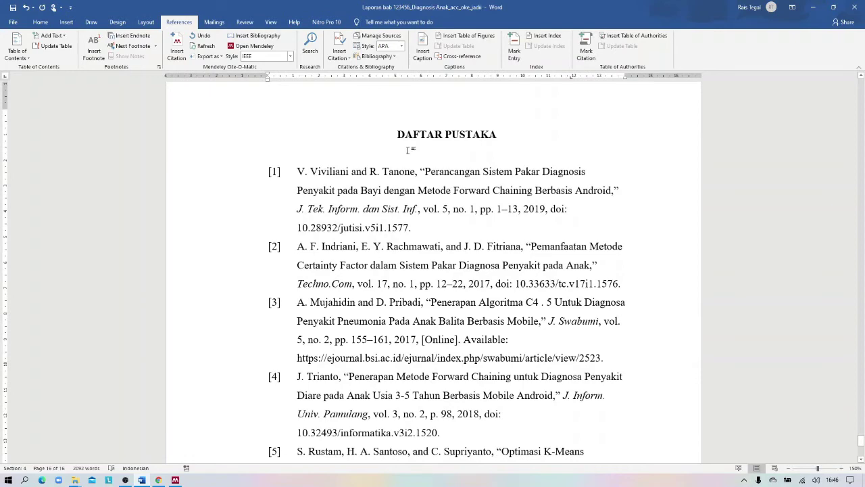
Step: Delete the [5] citation after 'sektor kesehatan di negara tersebut'
scroll(406, 150, "up", 2)
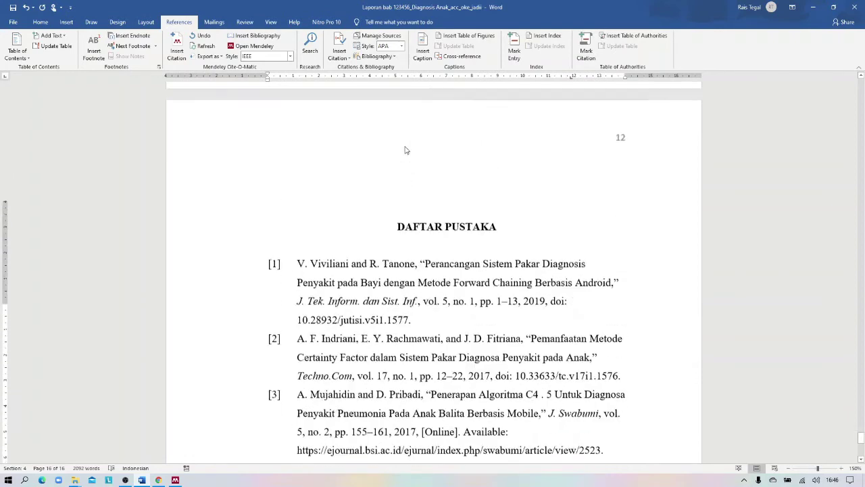
scroll(406, 150, "up", 5)
scroll(409, 146, "up", 4)
scroll(409, 145, "up", 4)
scroll(410, 144, "up", 4)
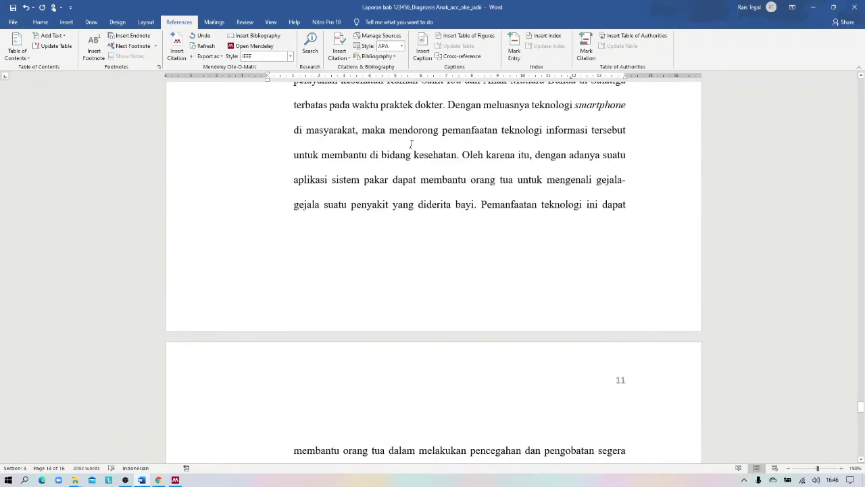
scroll(408, 155, "down", 3)
scroll(408, 164, "down", 5)
scroll(405, 191, "up", 4)
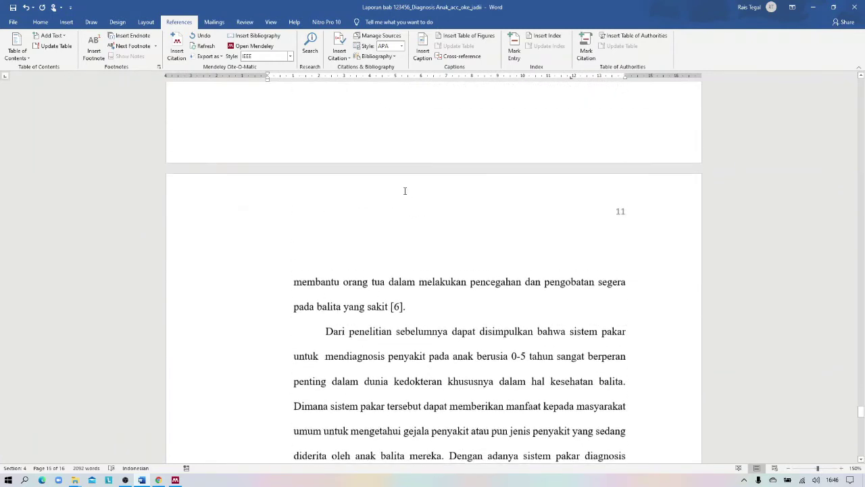
scroll(405, 191, "up", 4)
scroll(405, 191, "up", 6)
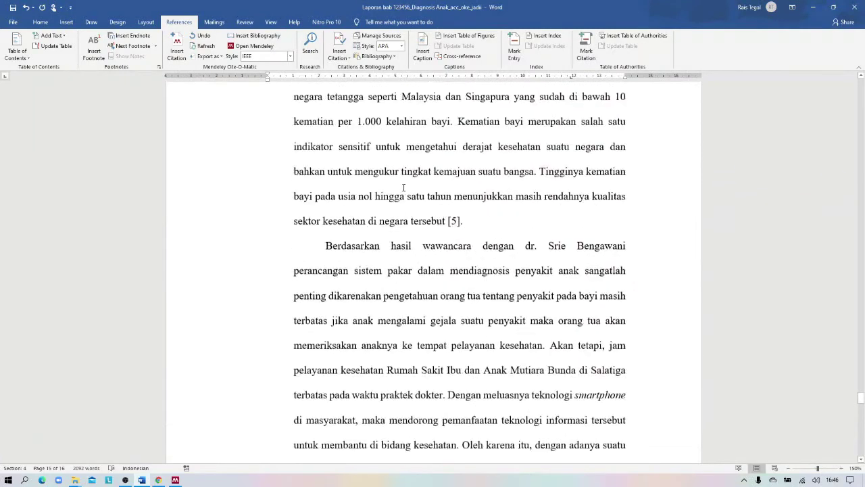
left_click(461, 223)
scroll(435, 258, "down", 5)
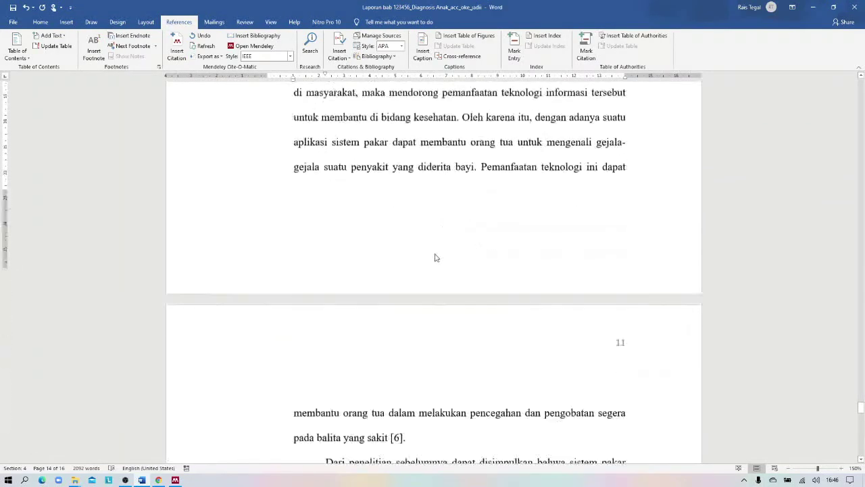
scroll(435, 258, "down", 3)
scroll(416, 309, "up", 4)
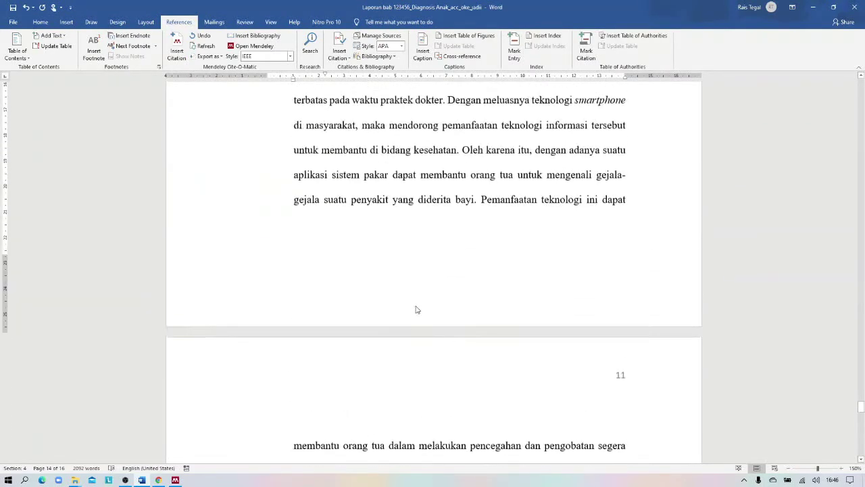
scroll(416, 310, "up", 4)
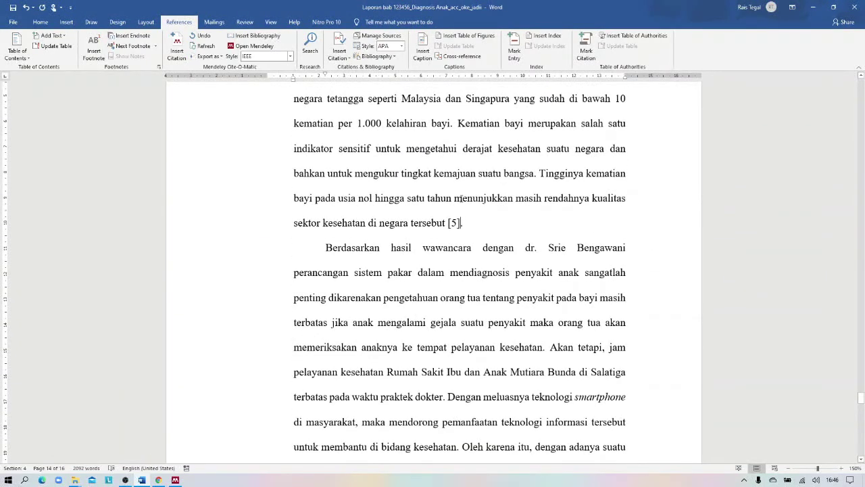
key("BackSpace")
key("BackSpace")
Step: Select the [6] citation after 'pada balita yang sakit' on page 11
scroll(471, 277, "down", 5)
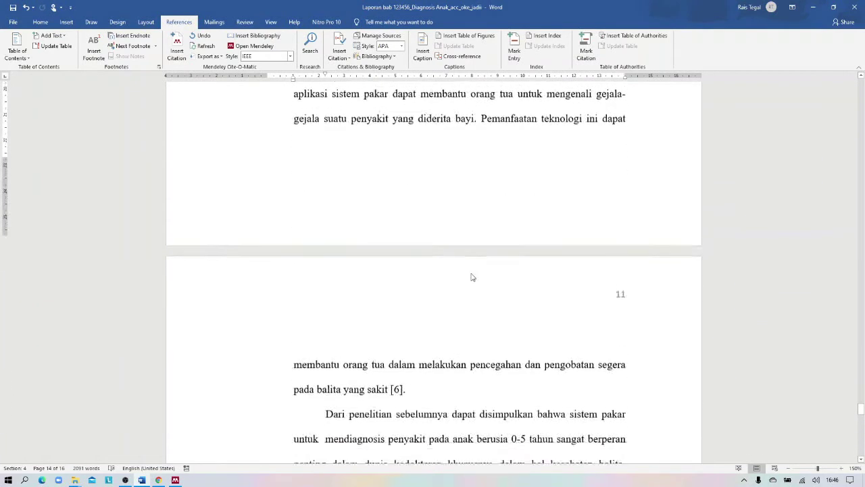
scroll(472, 278, "down", 3)
left_click(394, 280)
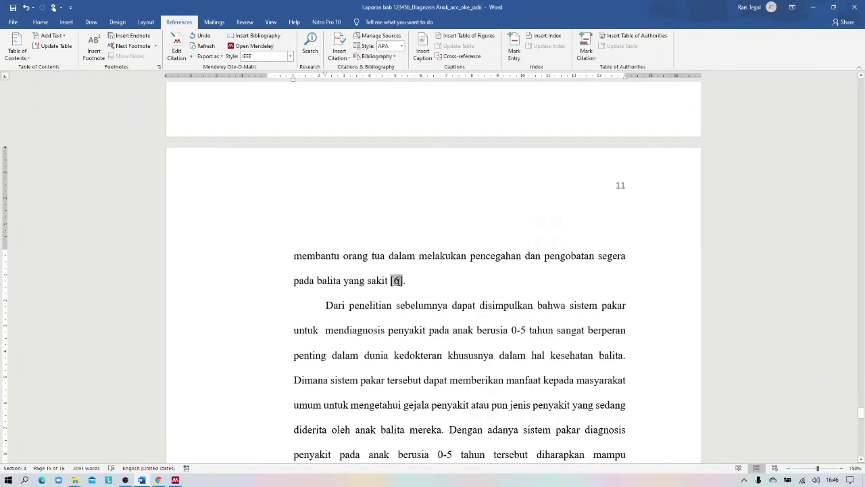
Step: Refresh Mendeley citations, dropping the K-Means reference and renumbering 'pada balita yang sakit' to [5]
left_click(200, 47)
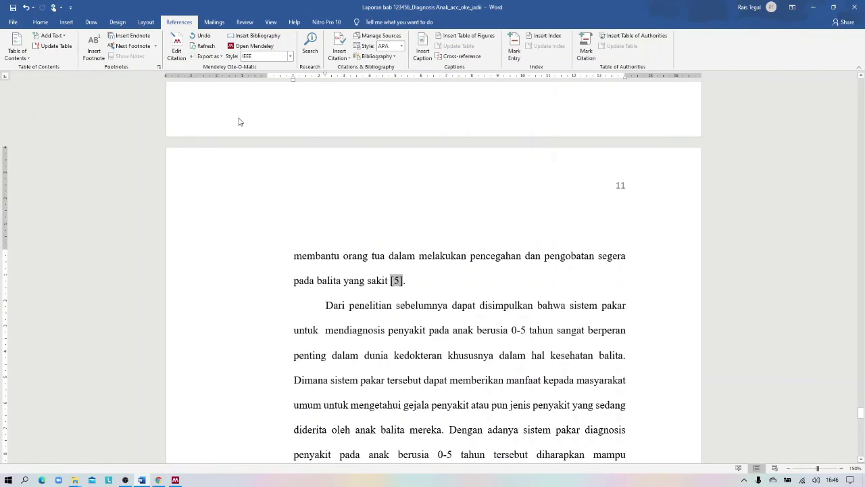
scroll(496, 193, "down", 1)
scroll(524, 219, "down", 4)
scroll(524, 220, "down", 5)
scroll(532, 224, "down", 5)
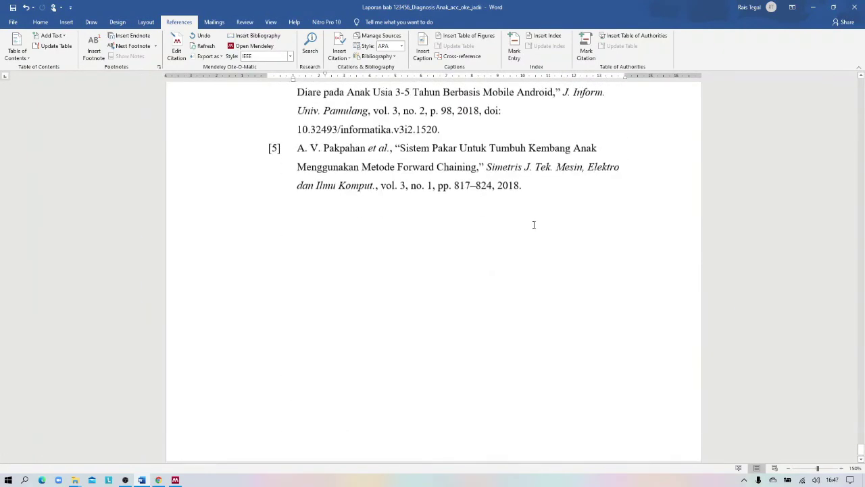
scroll(533, 223, "up", 3)
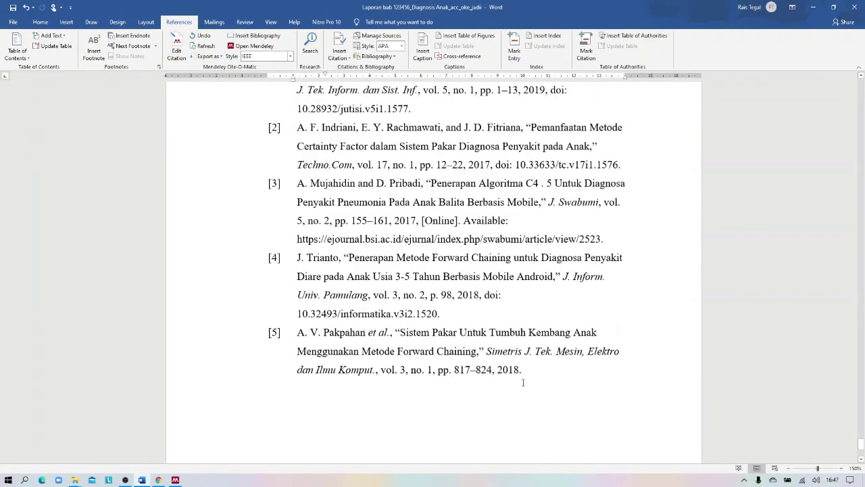
scroll(522, 382, "up", 3)
scroll(354, 382, "down", 2)
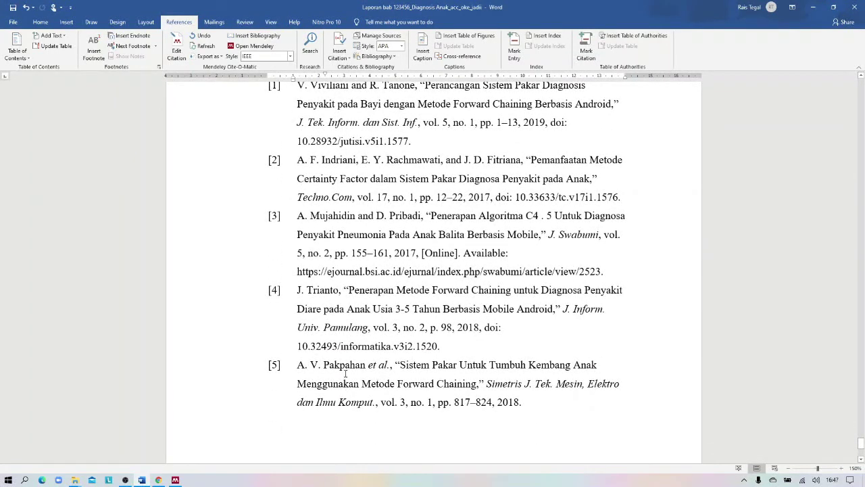
scroll(345, 373, "up", 1)
scroll(349, 374, "up", 5)
scroll(410, 252, "up", 5)
scroll(406, 240, "up", 2)
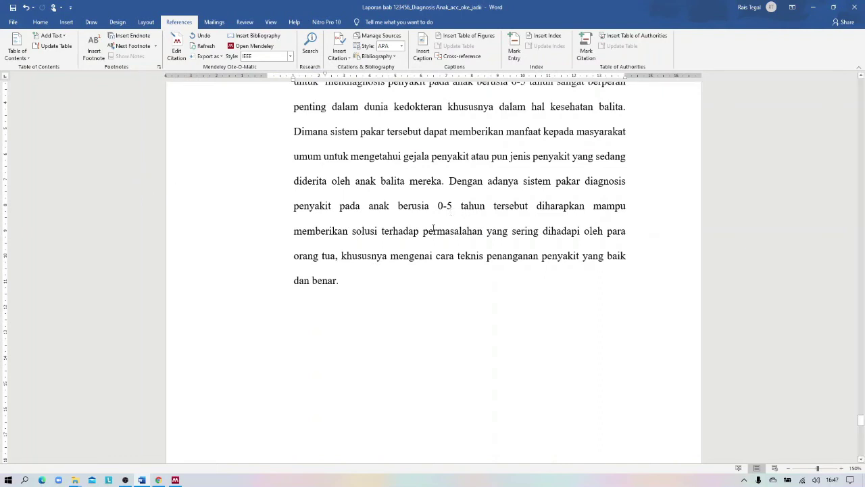
scroll(405, 241, "up", 2)
scroll(413, 238, "up", 3)
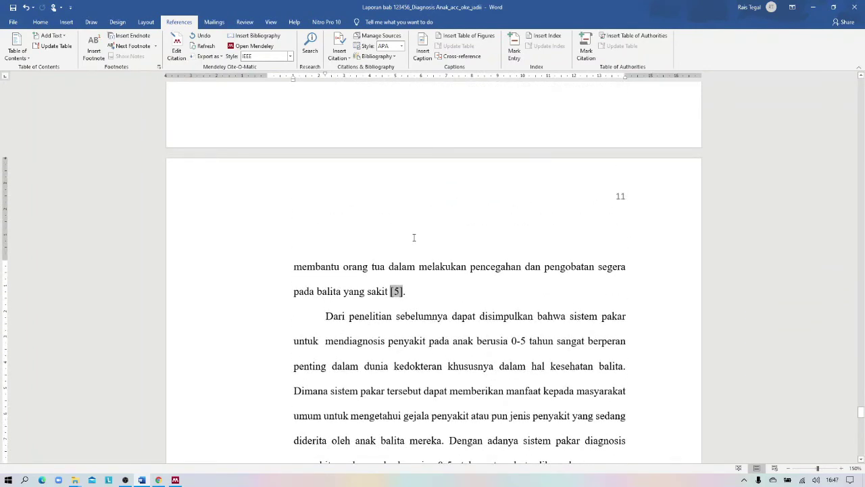
scroll(412, 243, "up", 1)
scroll(407, 266, "up", 3)
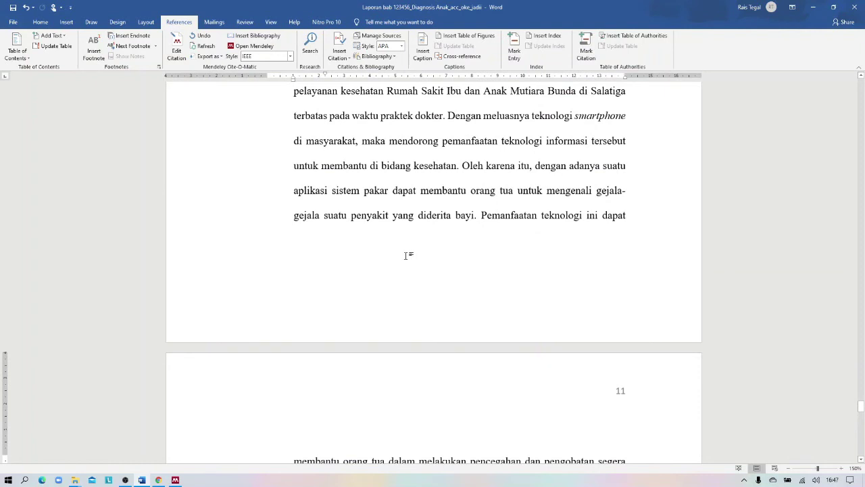
scroll(405, 255, "down", 3)
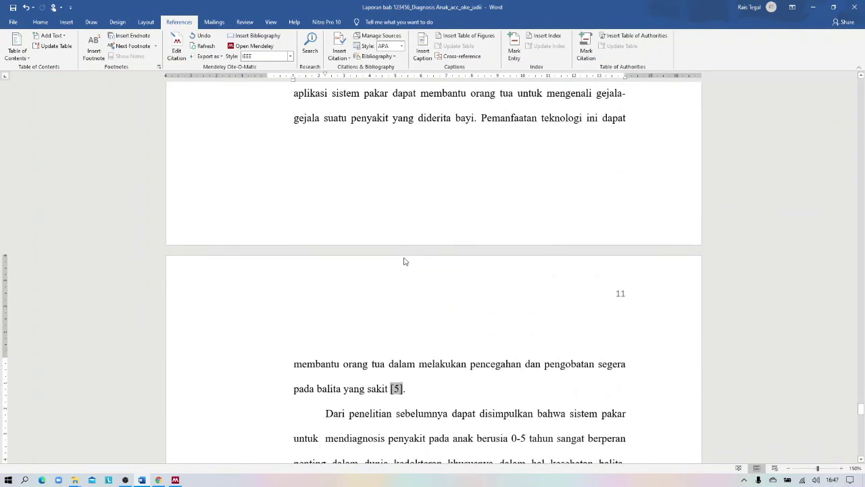